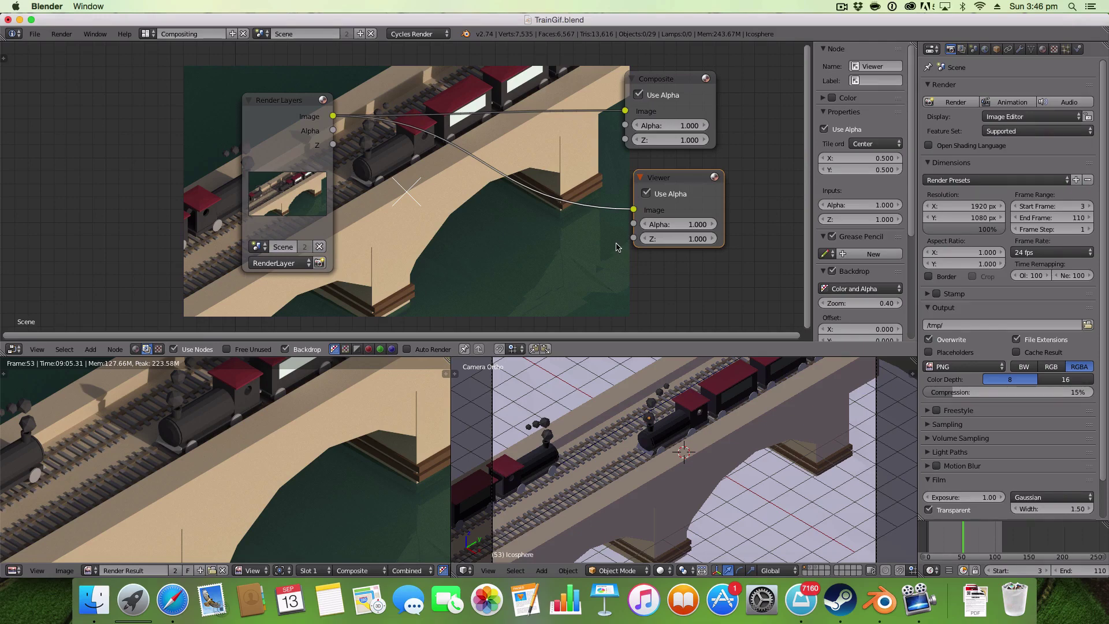
Step: Spread the Render Layers and Viewer nodes apart to make room, and disconnect the image link from the Composite node
left_click_drag(693, 189, 664, 246)
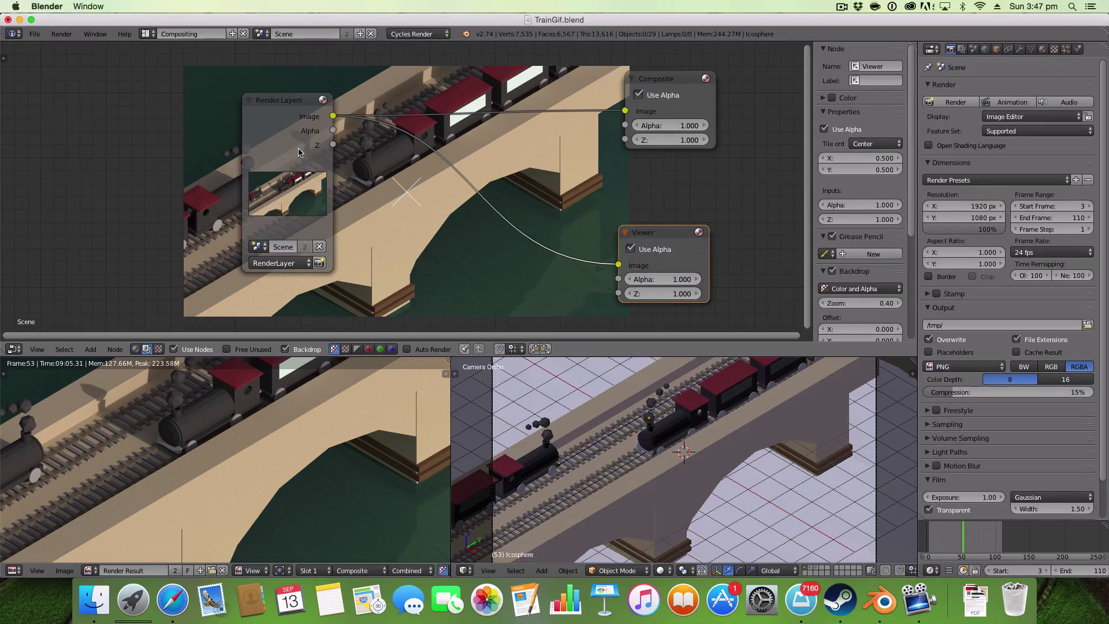
left_click_drag(289, 104, 77, 99)
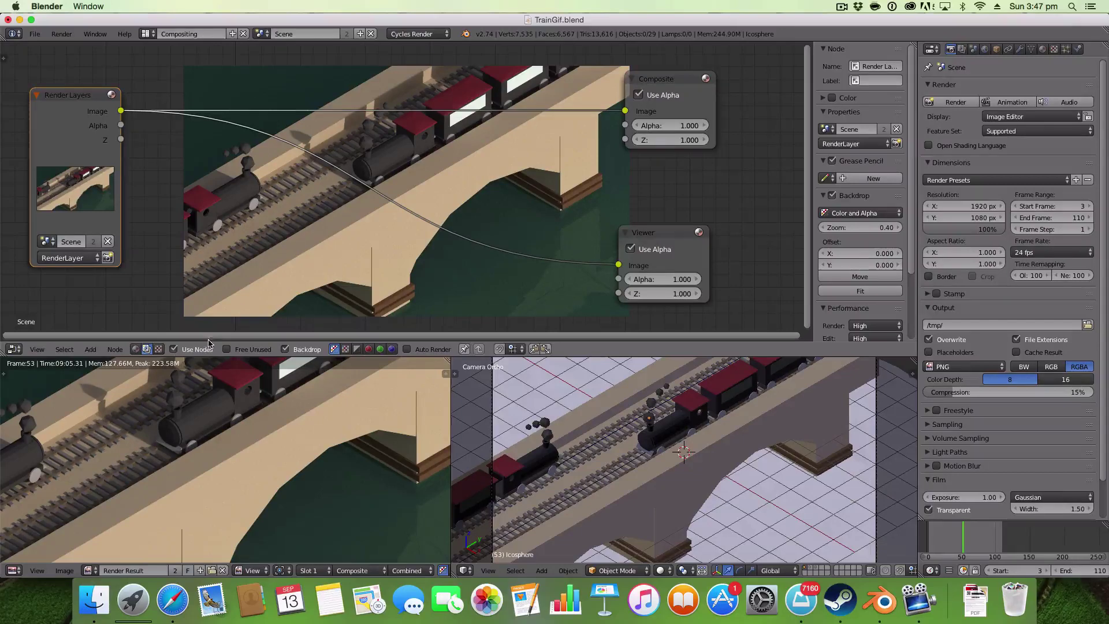
left_click_drag(667, 233, 709, 237)
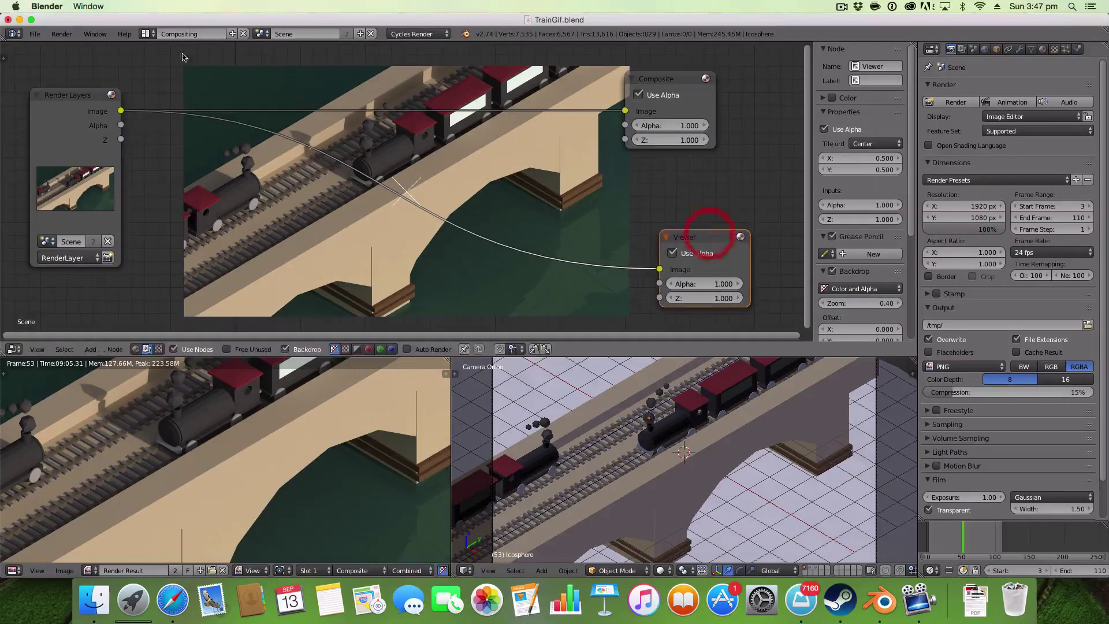
left_click_drag(625, 110, 639, 92)
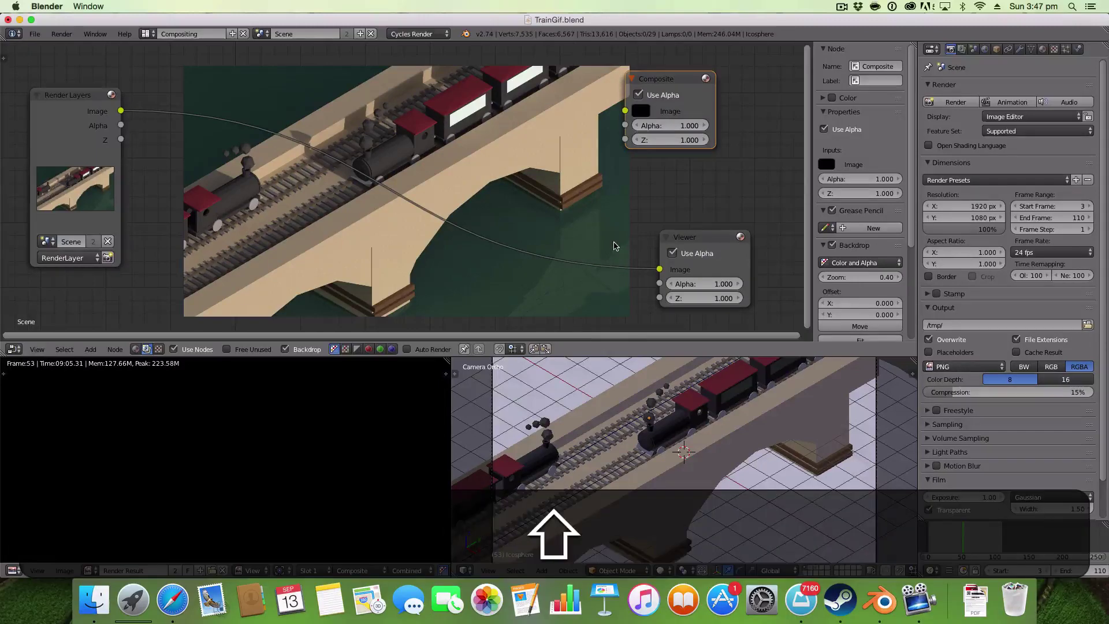
Step: Zoom the compositor's backdrop image out and in to check the preview at different sizes
key("shift+a")
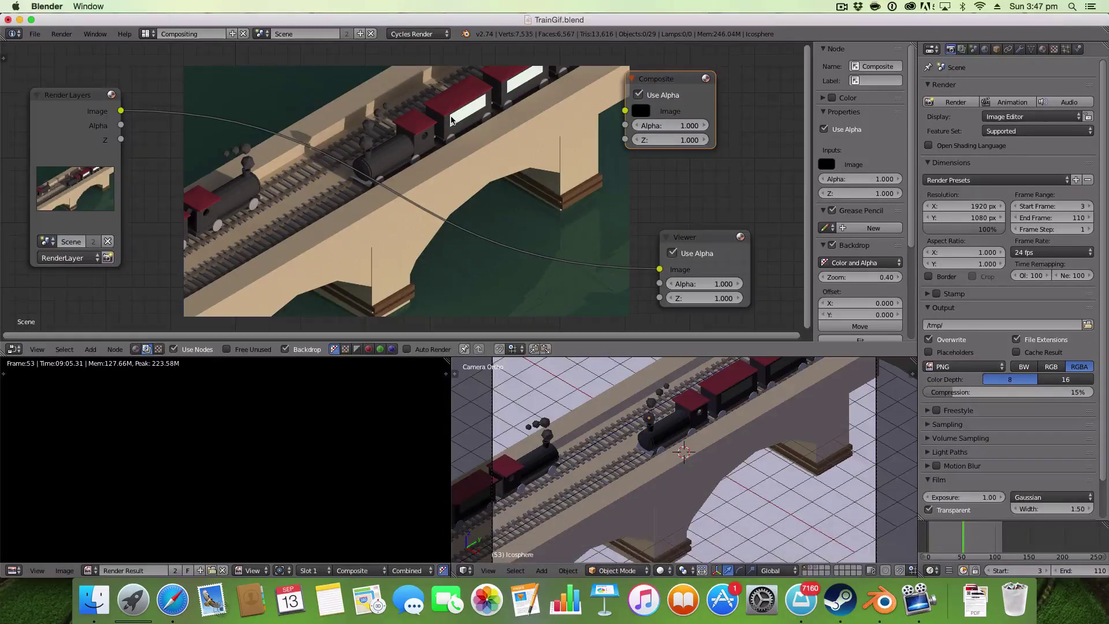
key("v")
key("v")
key("v")
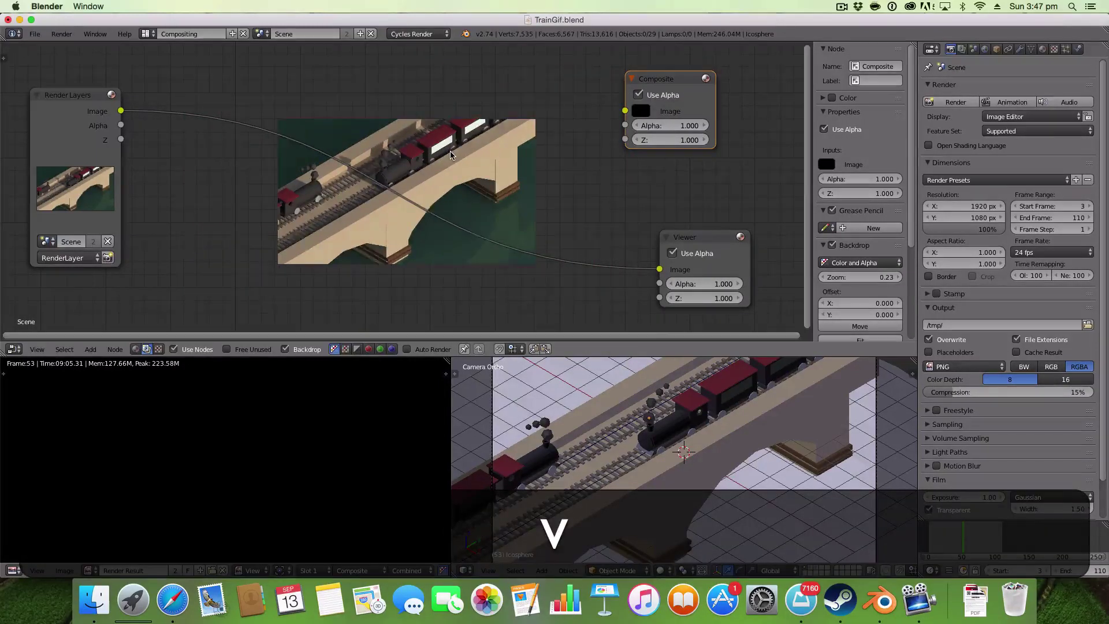
key("v")
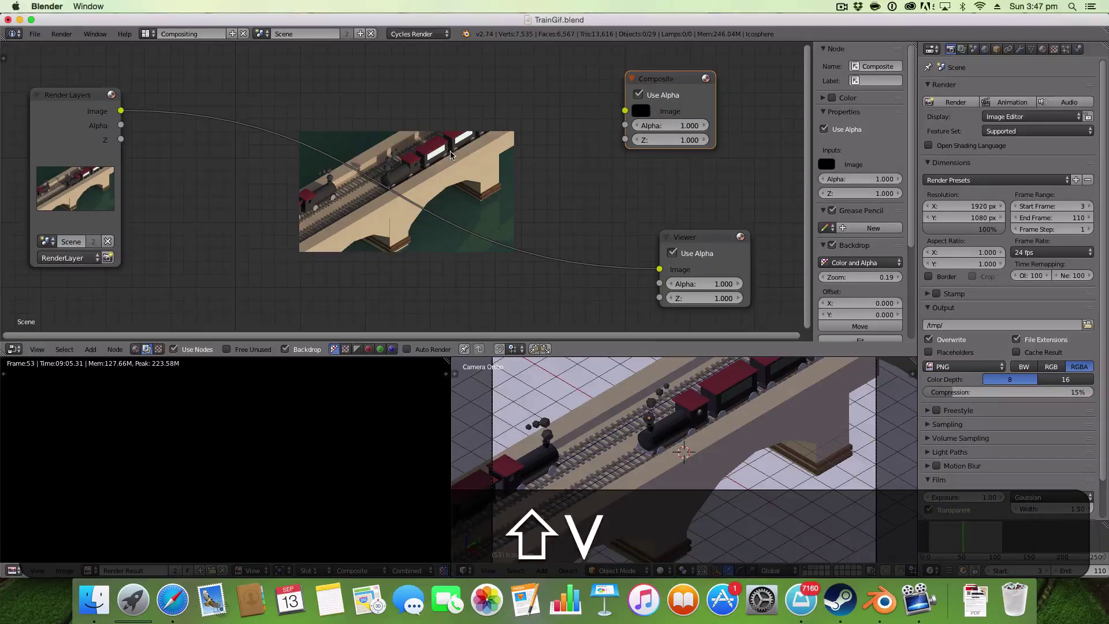
key("shift+super+v")
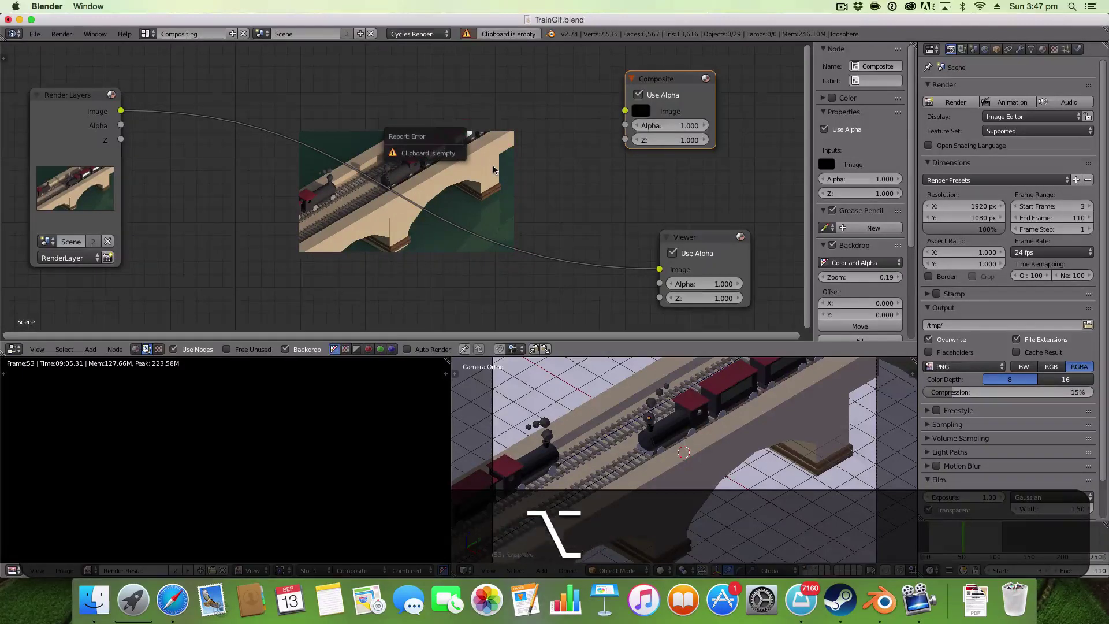
key("alt+v")
key("alt+v")
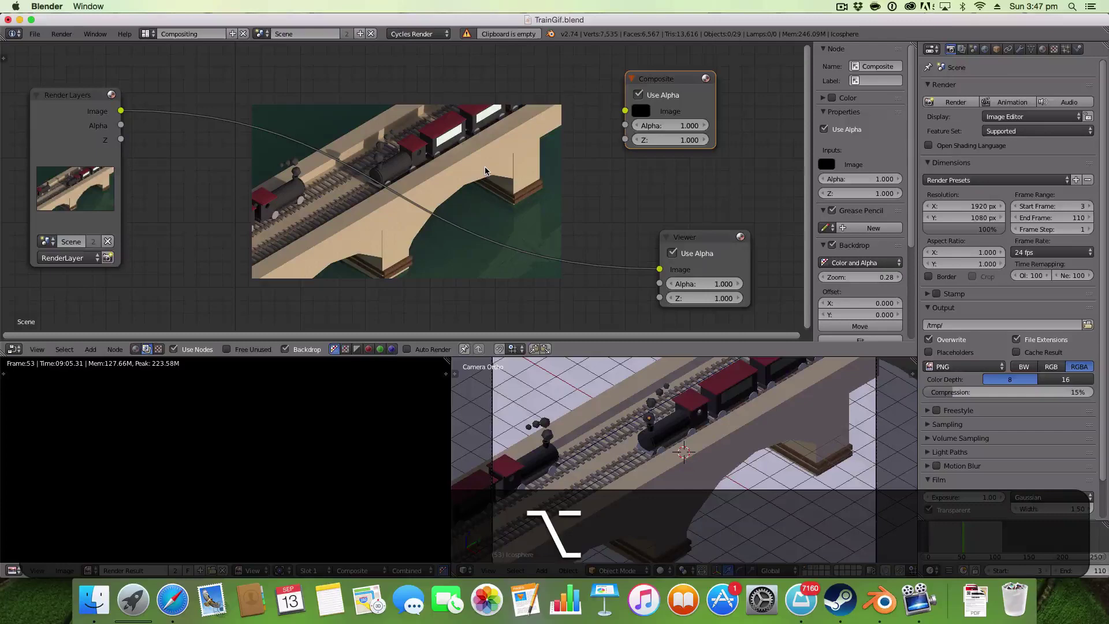
key("alt+v")
key("alt+v")
key("alt+v")
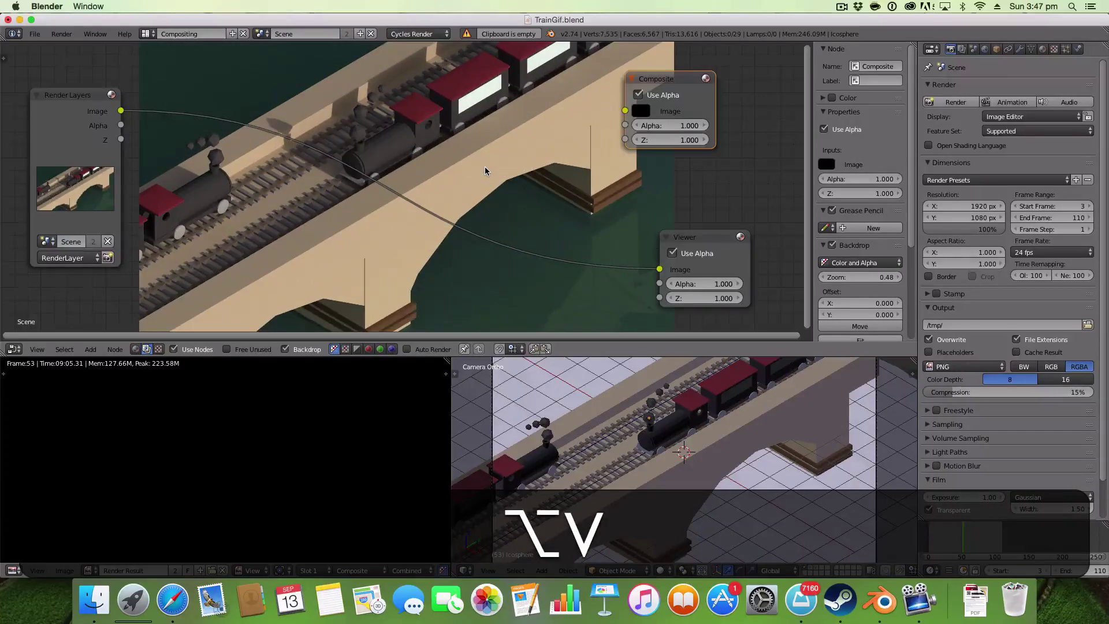
key("alt+v")
key("v")
key("v")
key("v")
key("super+v")
key("alt+v")
key("alt+v")
key("alt+v")
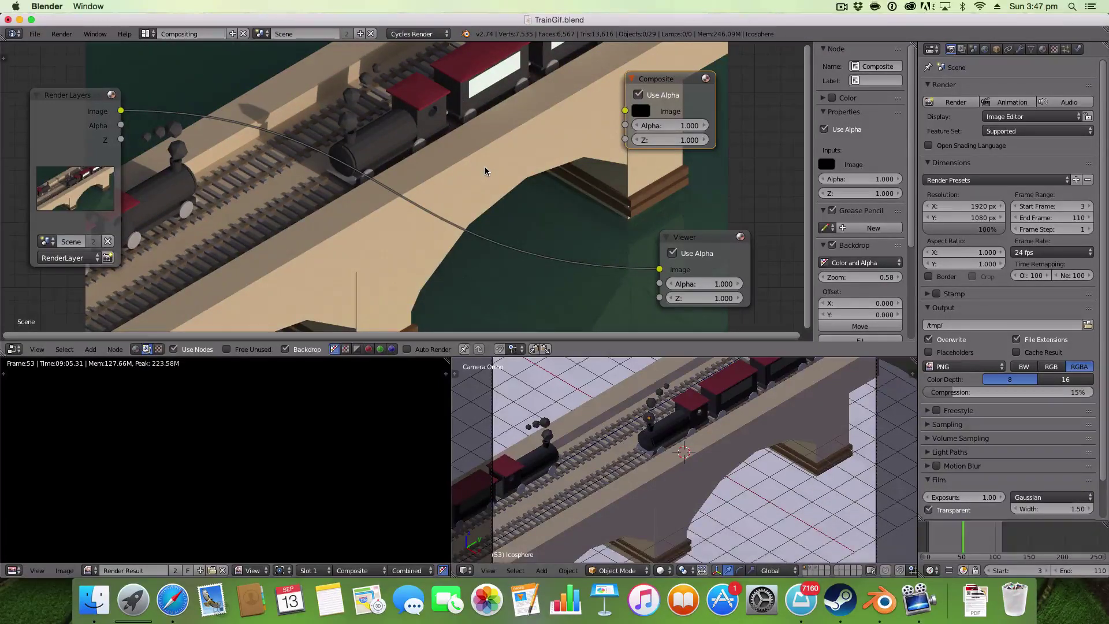
key("v")
key("v")
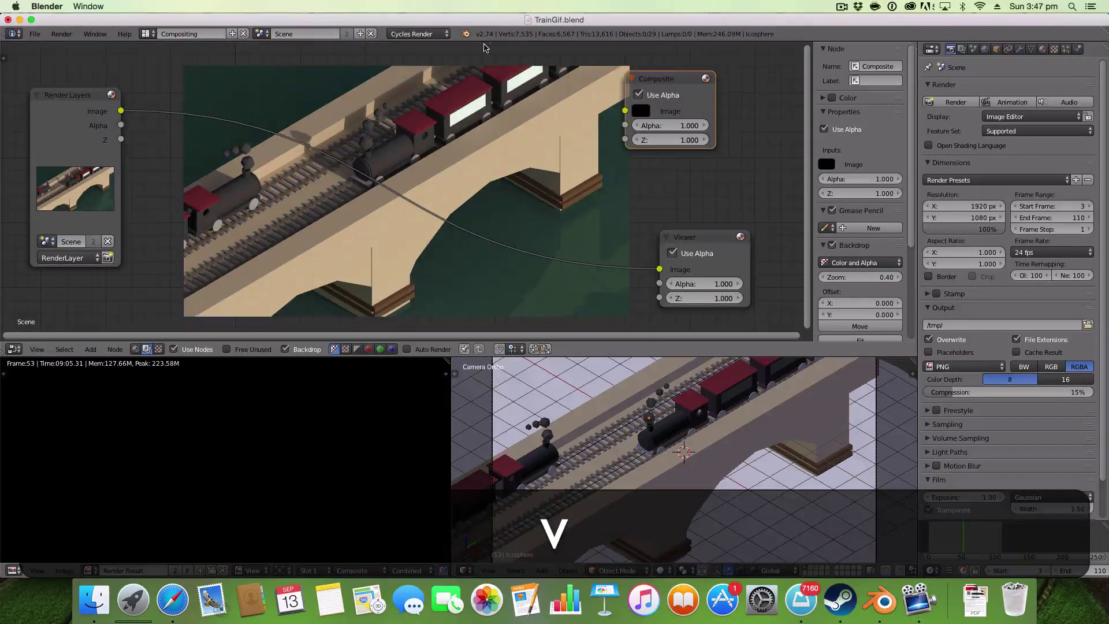
Step: Add an RGB Curves node on the link between the Render Layers and Viewer nodes
key("shift")
key("shift+a")
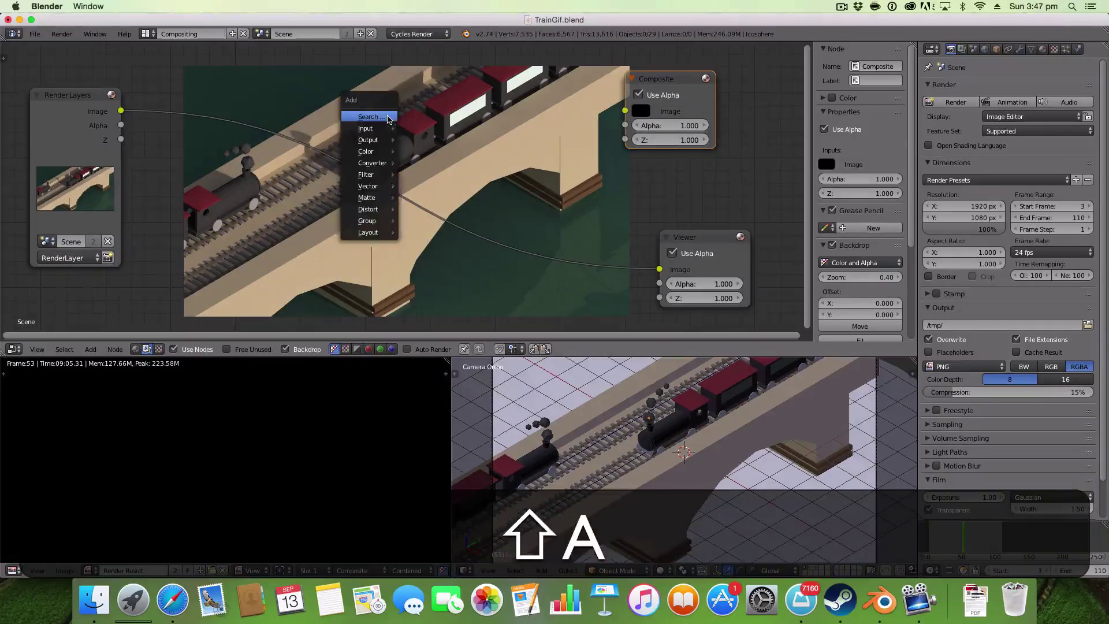
mouse_move(375, 154)
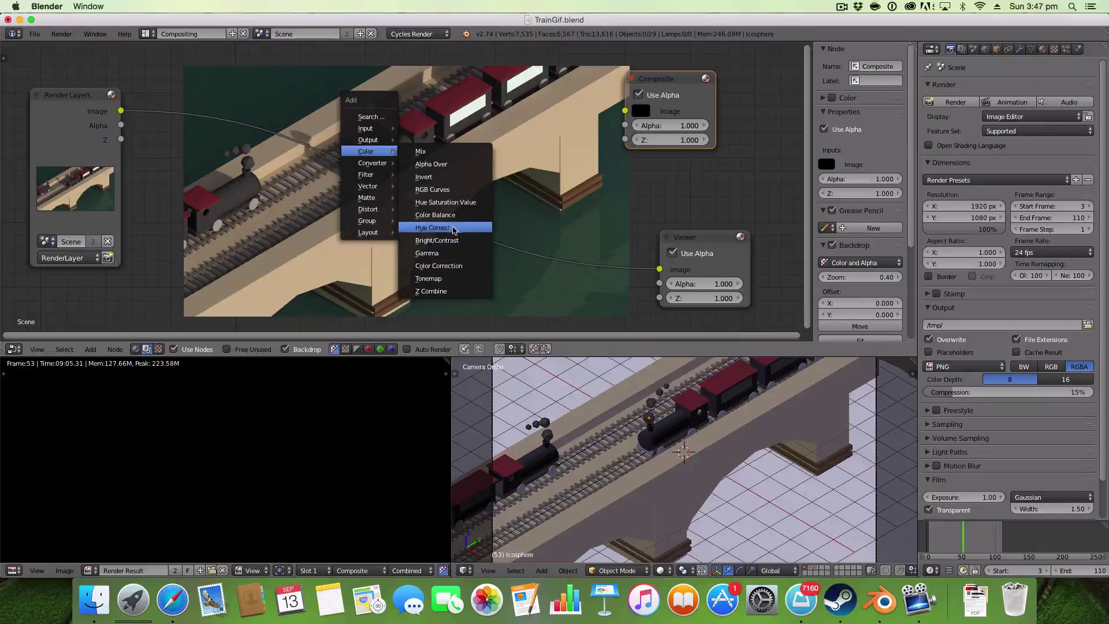
left_click(460, 187)
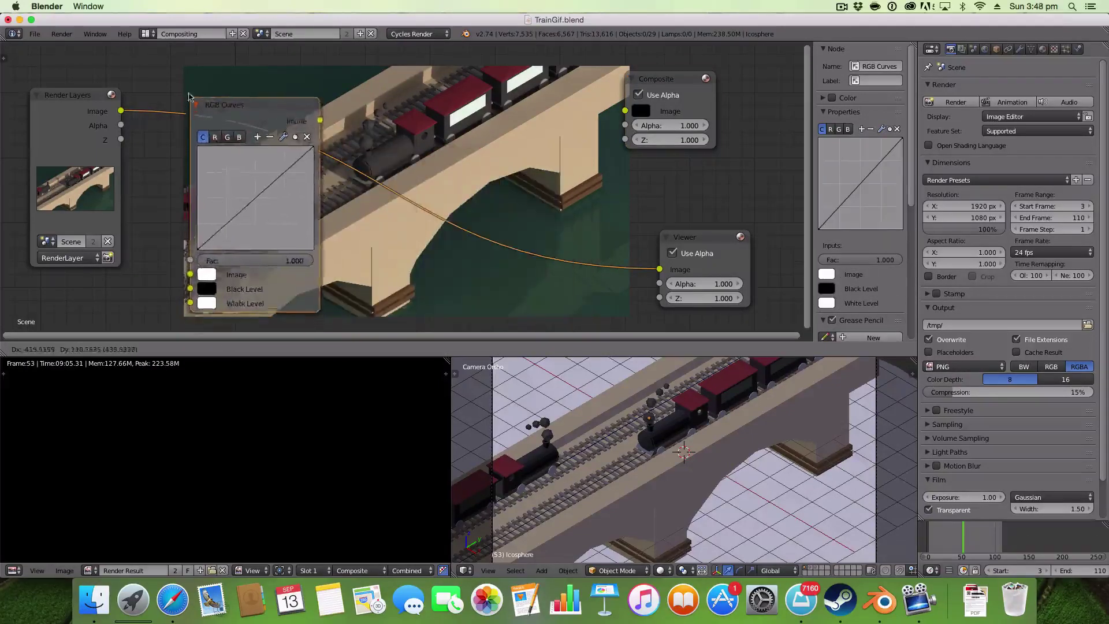
Step: Shape the combined RGB curve with a shadow point and a midtone point at about X 0.517, Y 0.569
left_click(204, 198)
left_click(202, 210)
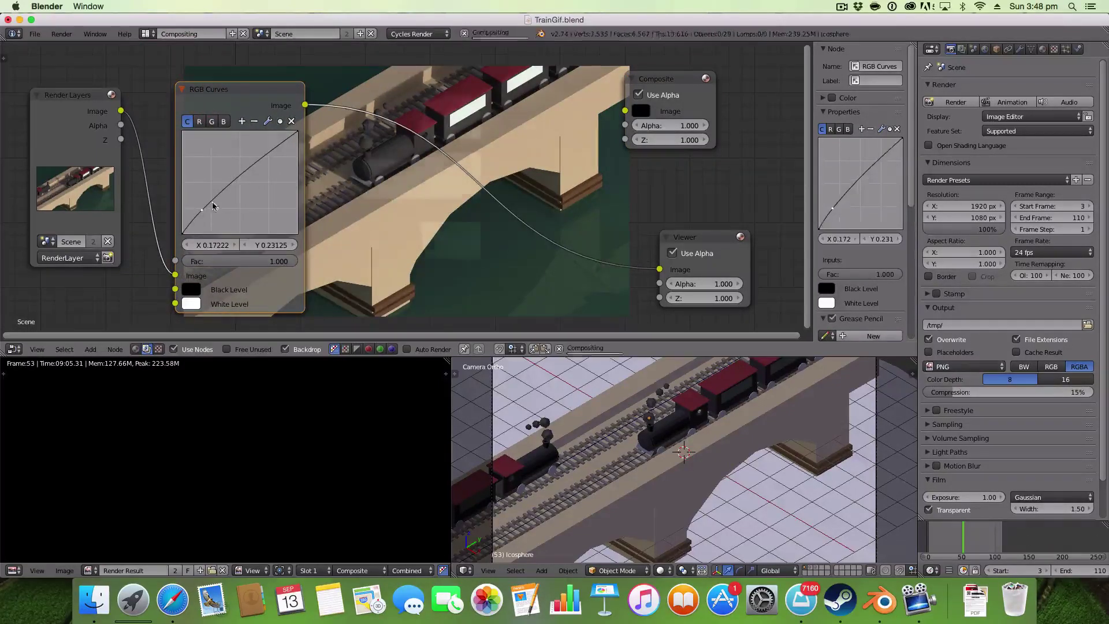
left_click(250, 173)
left_click_drag(249, 173, 254, 177)
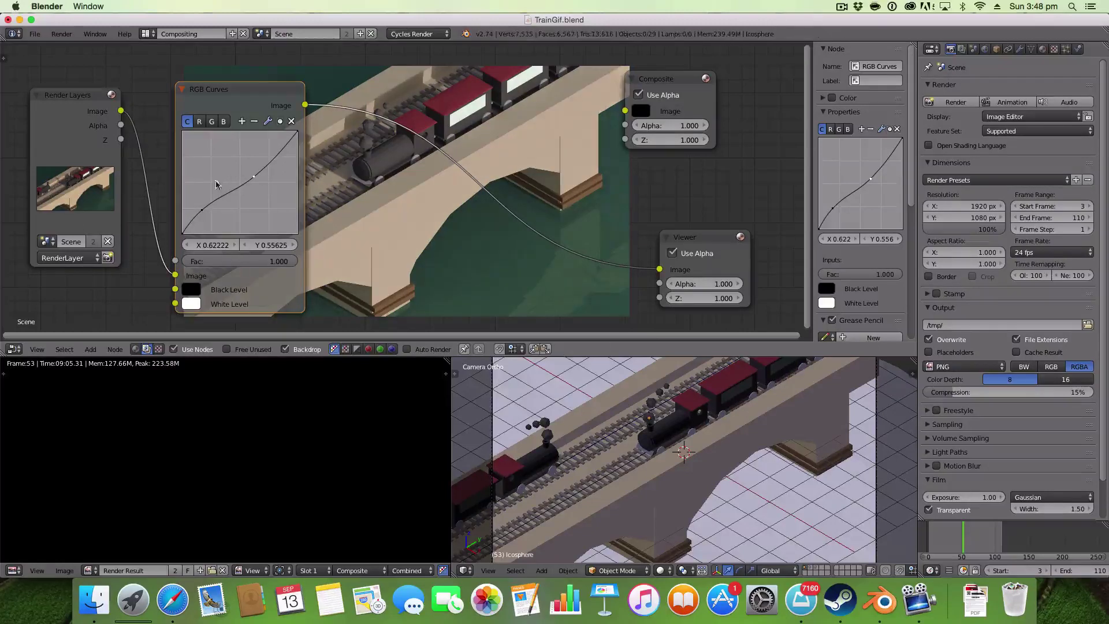
left_click_drag(202, 210, 204, 216)
left_click_drag(254, 176, 248, 174)
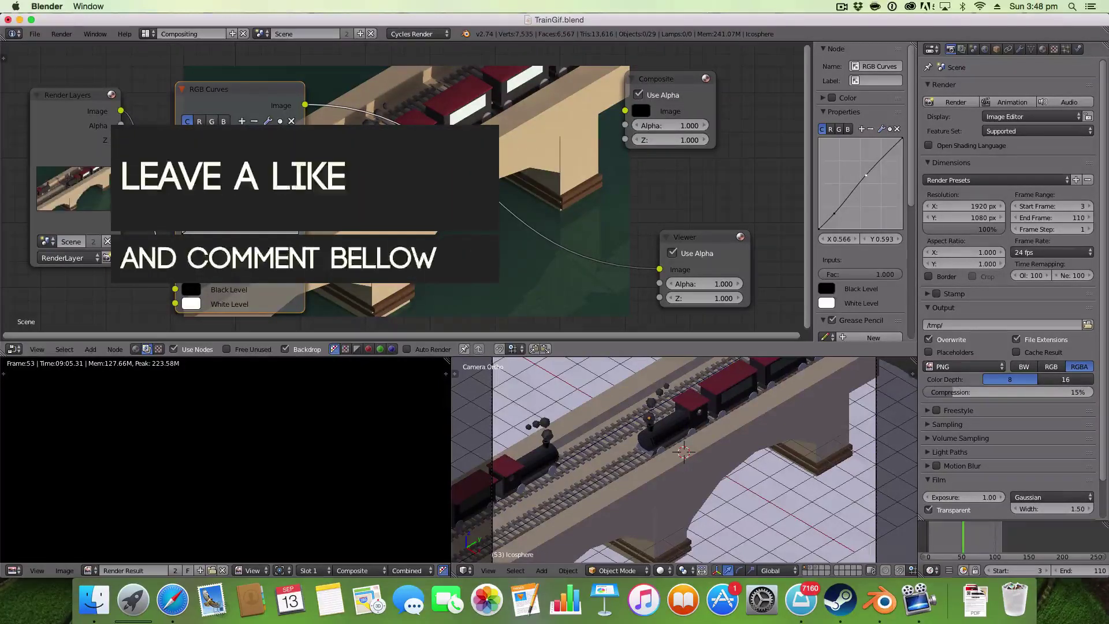
left_click_drag(248, 173, 242, 177)
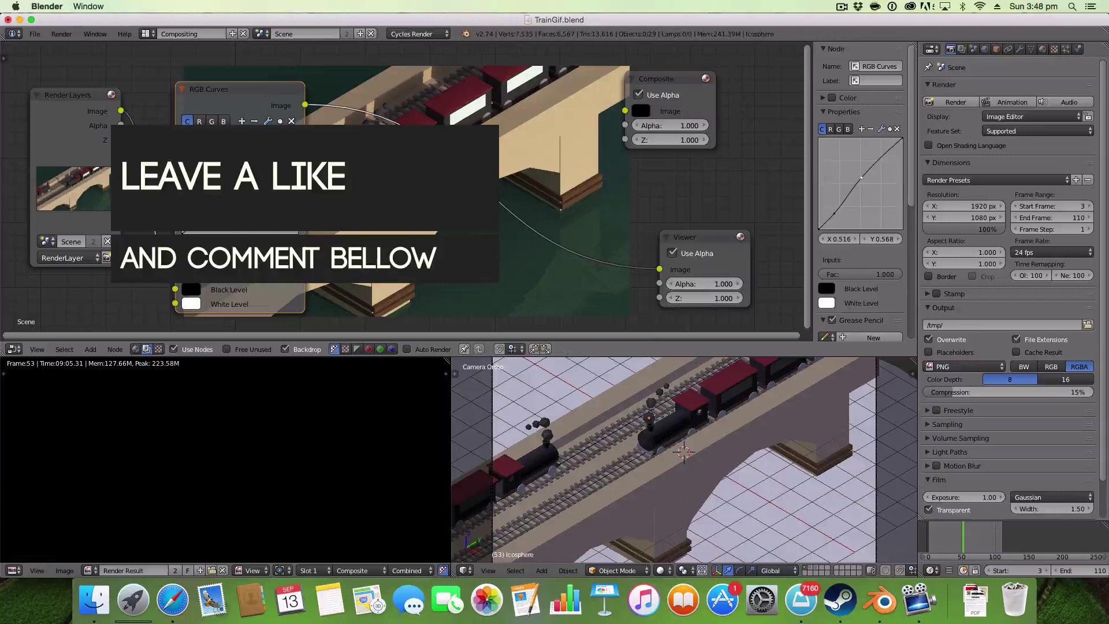
Step: Adjust the red curve's midpoint to about X 0.450, Y 0.406 and the green curve's to about X 0.472, Y 0.469
left_click(202, 121)
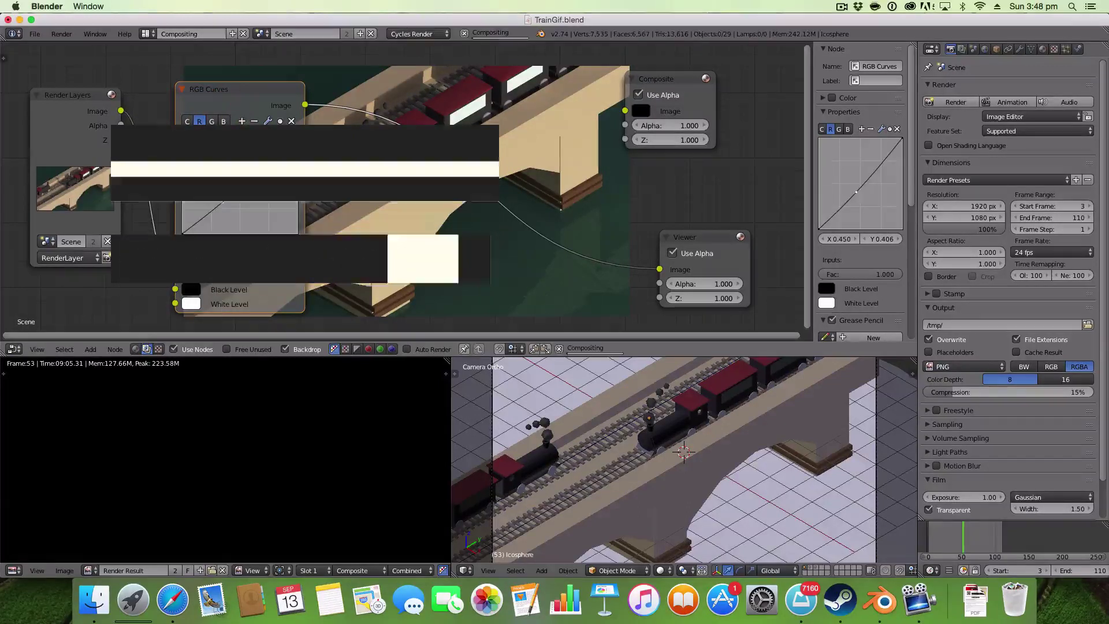
mouse_move(241, 176)
left_mouse_down()
mouse_move(238, 196)
mouse_move(236, 186)
left_mouse_up()
left_click(212, 122)
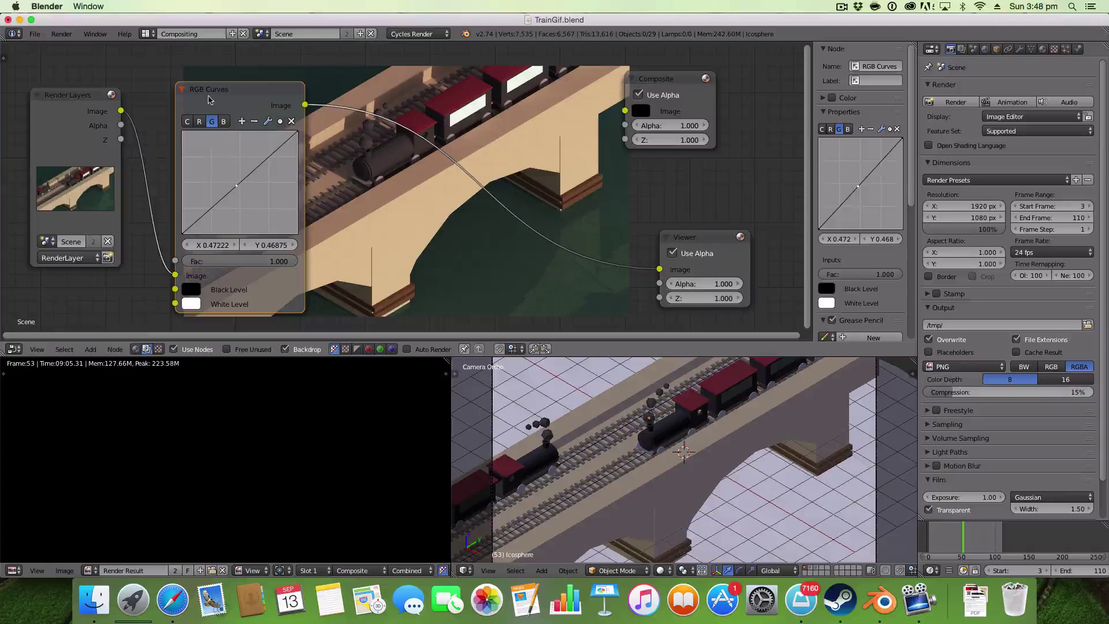
Step: Adjust the blue curve's midpoint to about X 0.444, Y 0.494
left_click(224, 121)
mouse_move(243, 189)
left_mouse_down()
mouse_move(234, 179)
mouse_move(243, 194)
left_mouse_up()
key("ctrl+z")
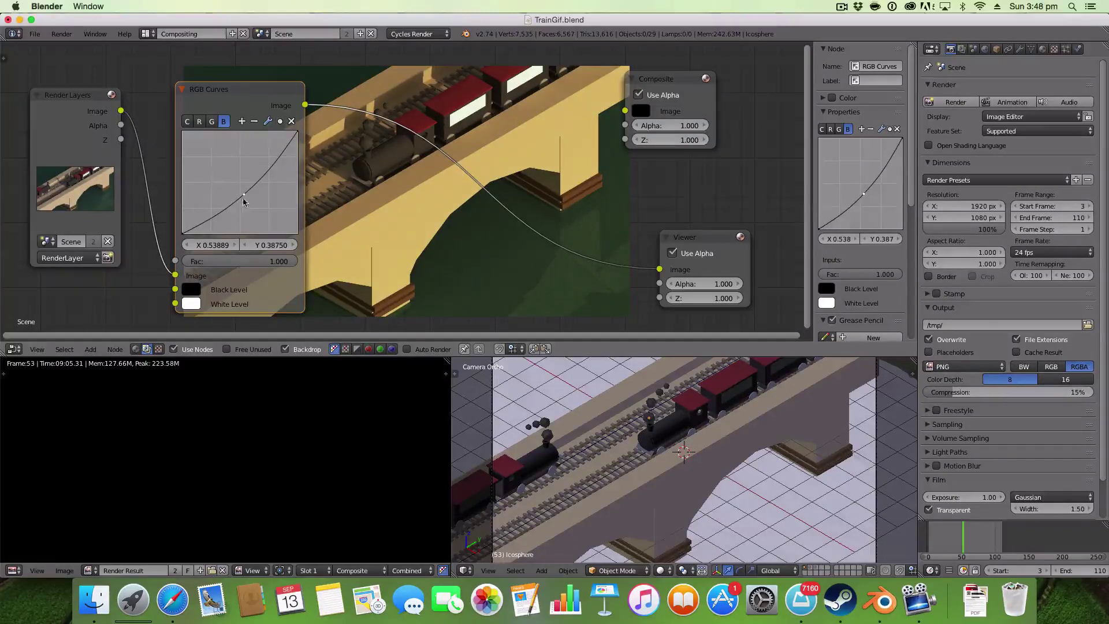
left_click_drag(244, 194, 233, 183)
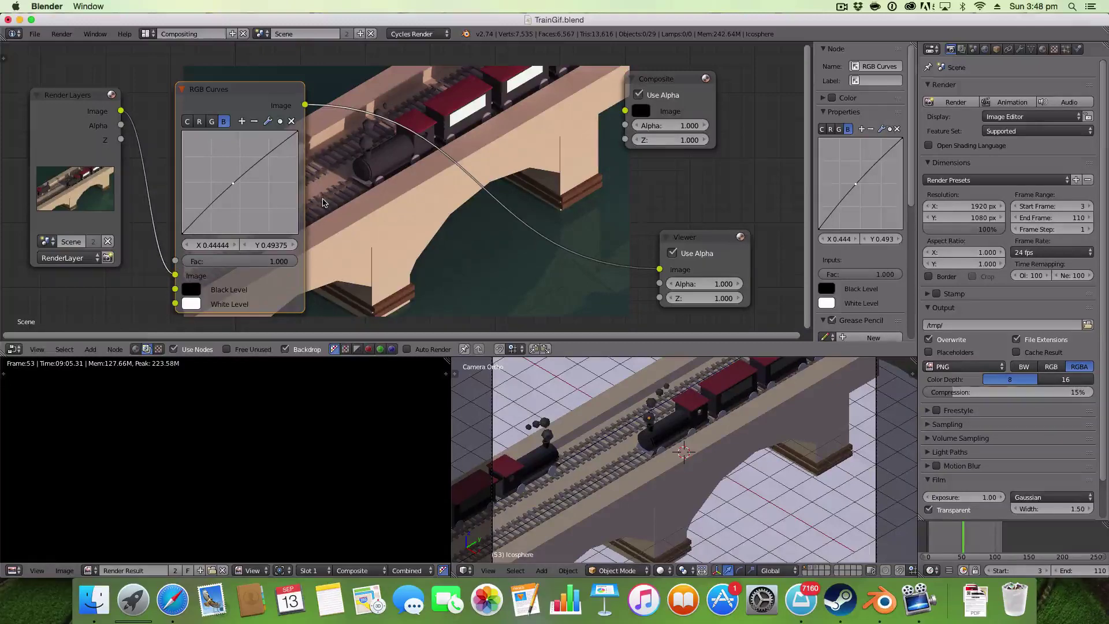
Step: Insert a Bright/Contrast node after the RGB Curves node, with brightness 1.9 and contrast 1.8
key("shift+a")
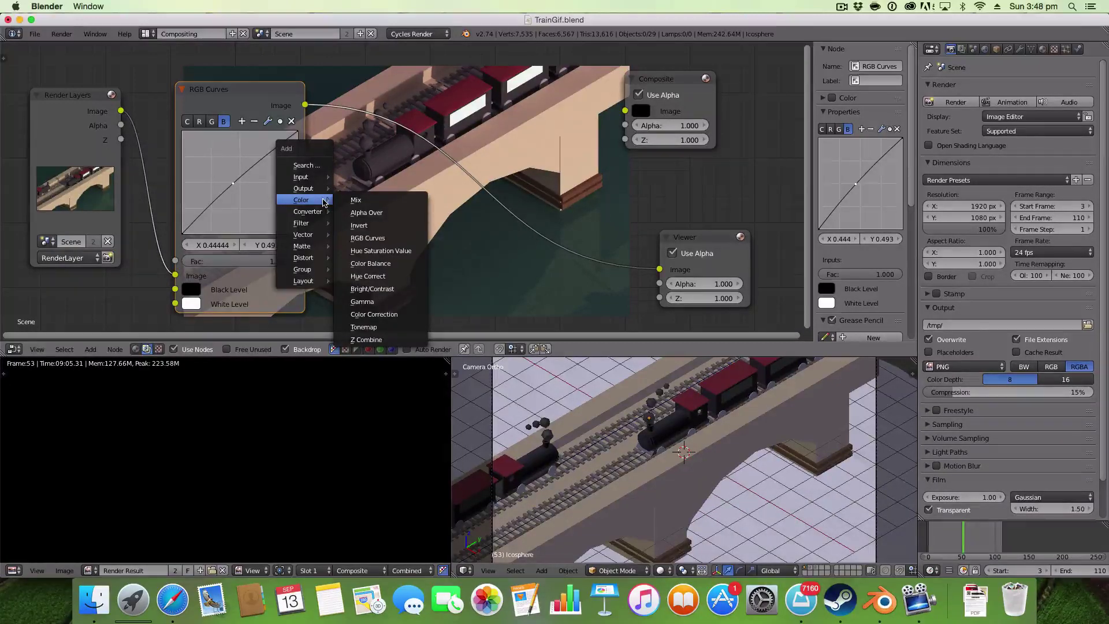
left_click(372, 289)
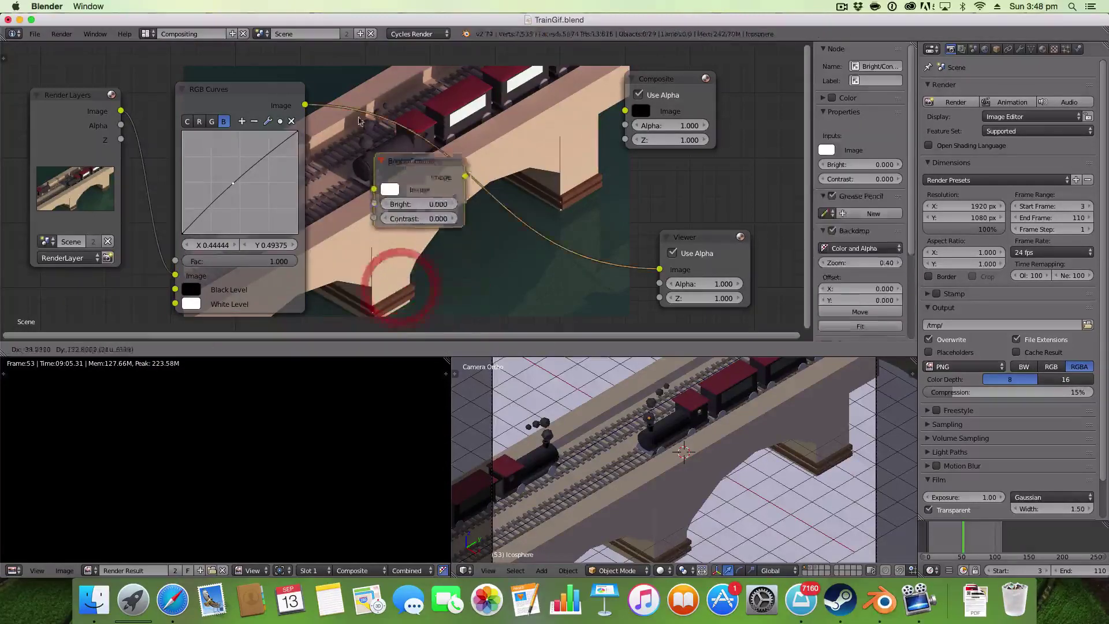
left_click(379, 160)
left_click(186, 121)
left_click_drag(365, 164, 364, 113)
left_click(397, 175)
type("2.6")
key("Return")
Step: Insert a Color Balance node between the Bright/Contrast and Viewer nodes, moving the Viewer and Composite nodes to make room
key("shift+a")
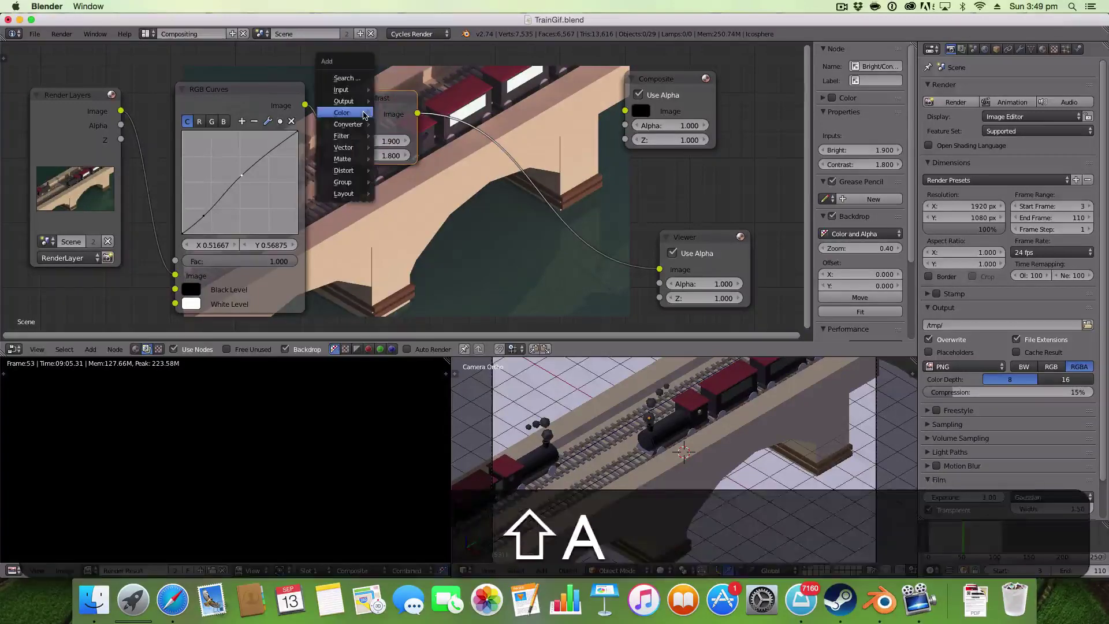
mouse_move(365, 112)
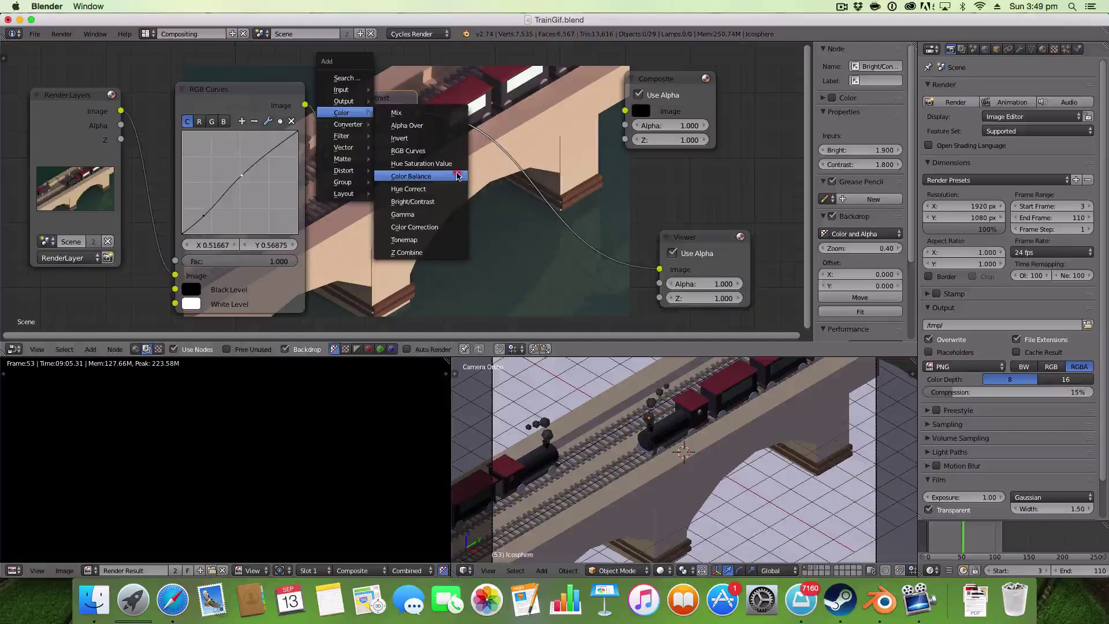
left_click(457, 176)
scroll(603, 225, "down", 2)
left_click_drag(596, 223, 709, 136)
left_click_drag(551, 121, 654, 61)
left_click_drag(446, 133, 478, 124)
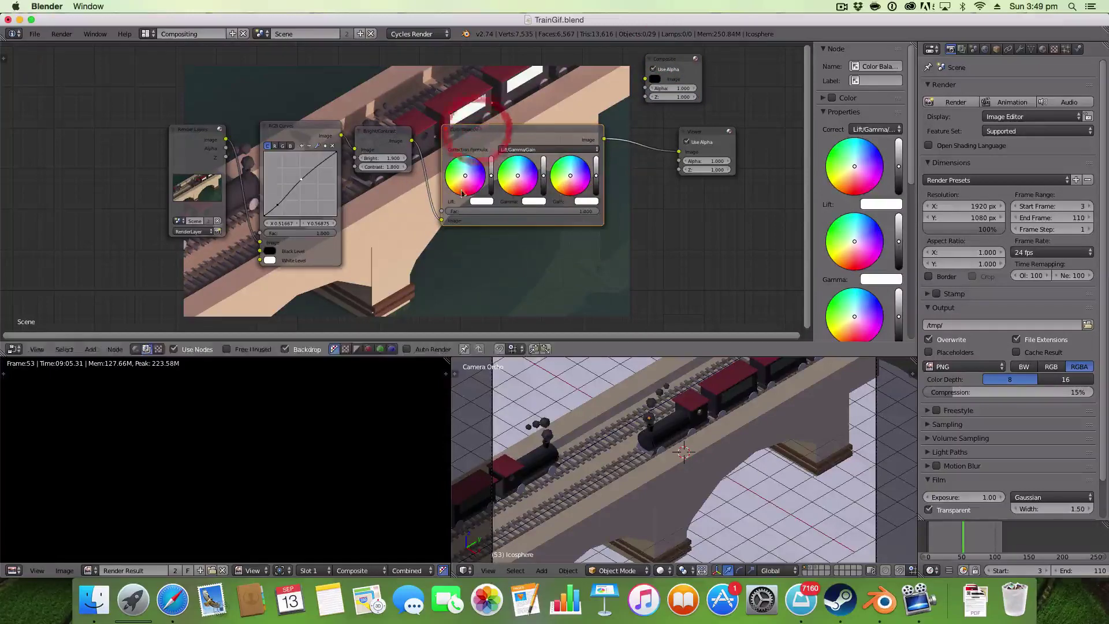
Step: Tint the image slightly with the lift, gamma and gain color wheels of the Color Balance node
left_click_drag(462, 193, 491, 175)
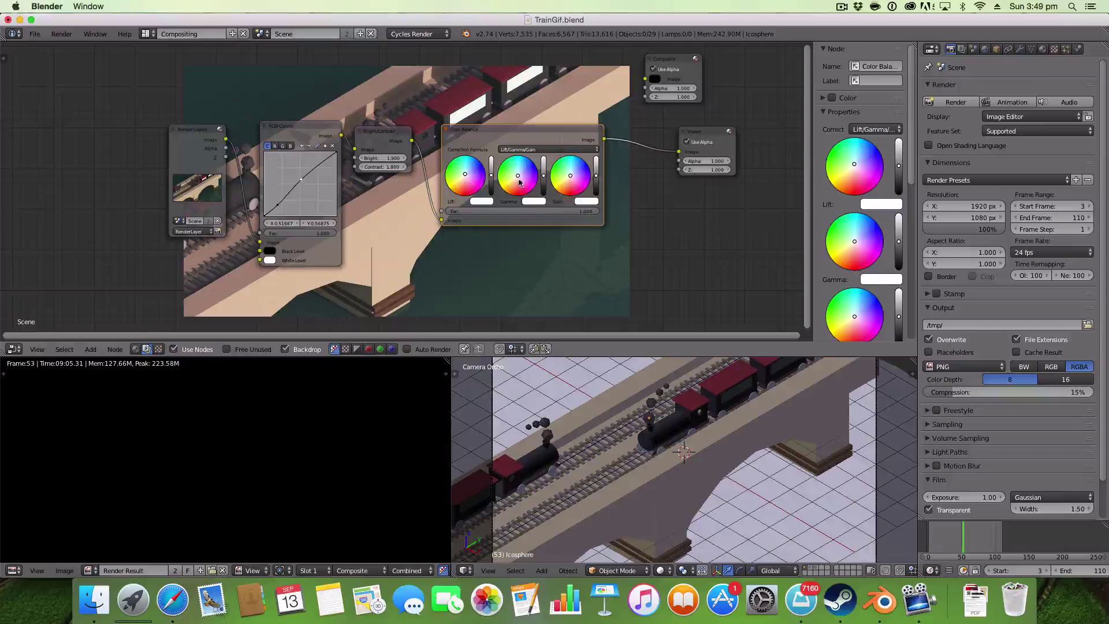
left_click(517, 176)
left_click_drag(578, 176, 567, 176)
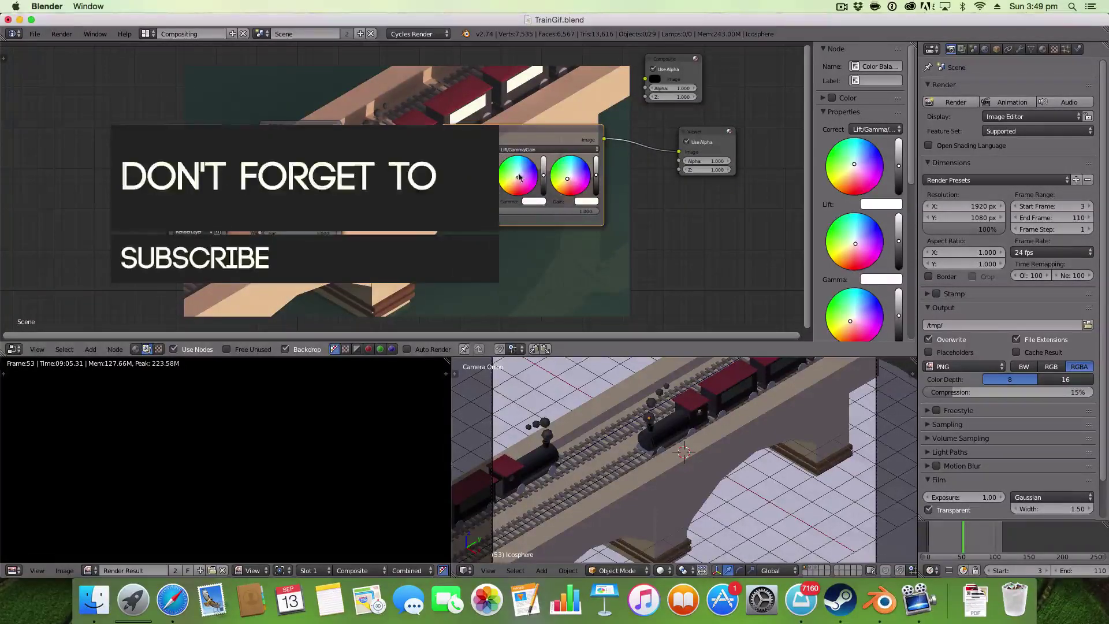
left_click_drag(465, 173, 467, 178)
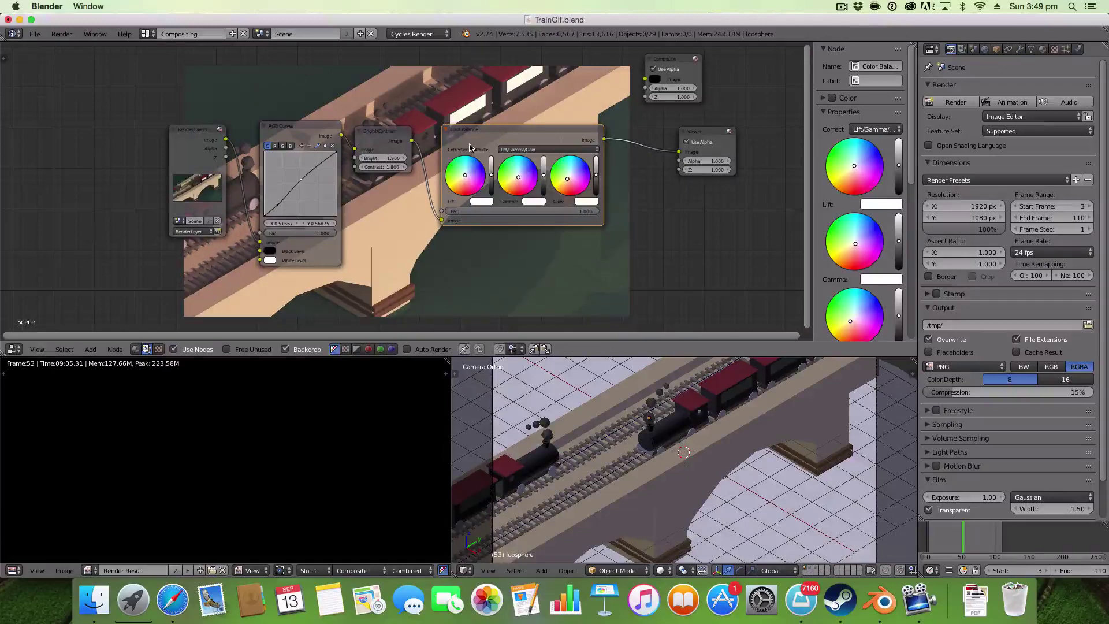
Step: Move the Bright/Contrast and Color Balance nodes closer to the RGB Curves node, leaving space before the Viewer node
left_click_drag(477, 153, 415, 257)
left_click_drag(471, 143, 474, 124)
mouse_move(368, 139)
left_mouse_down()
mouse_move(366, 222)
mouse_move(363, 141)
left_mouse_up()
left_click_drag(454, 135, 425, 134)
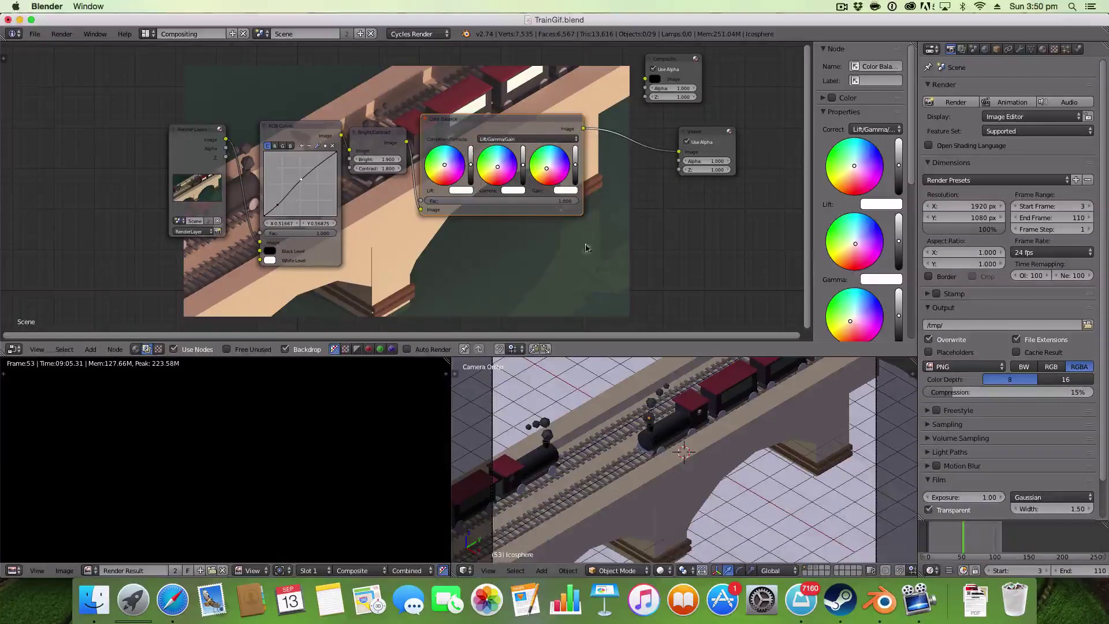
Step: Insert a Mix node between the Color Balance and Viewer nodes and set its blend type to Overlay
key("shift+a")
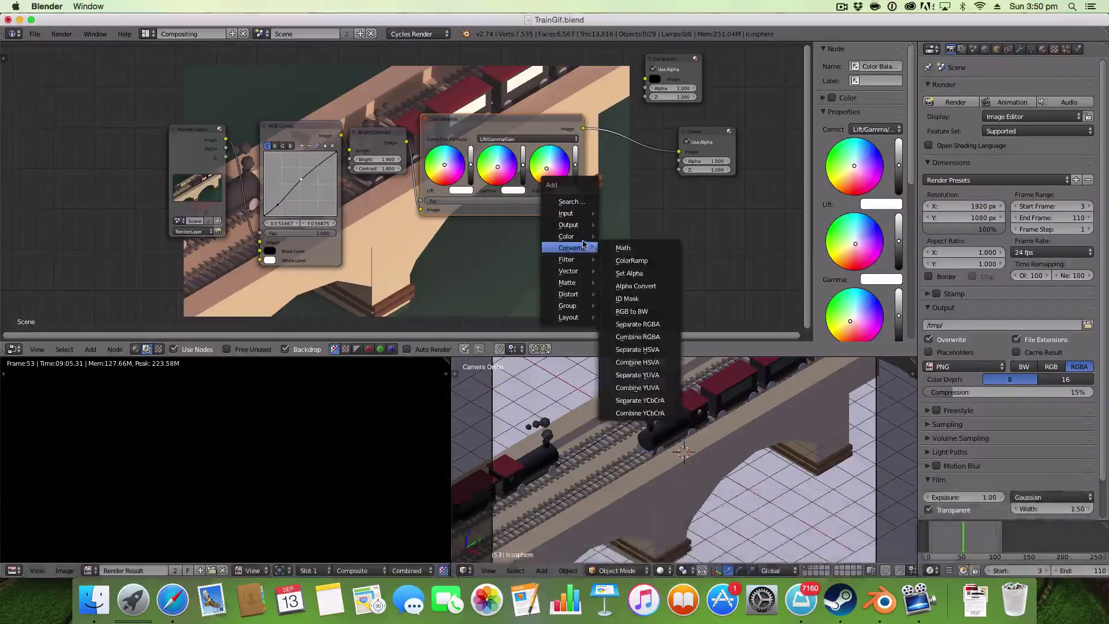
mouse_move(568, 236)
left_click(613, 236)
left_click(604, 133)
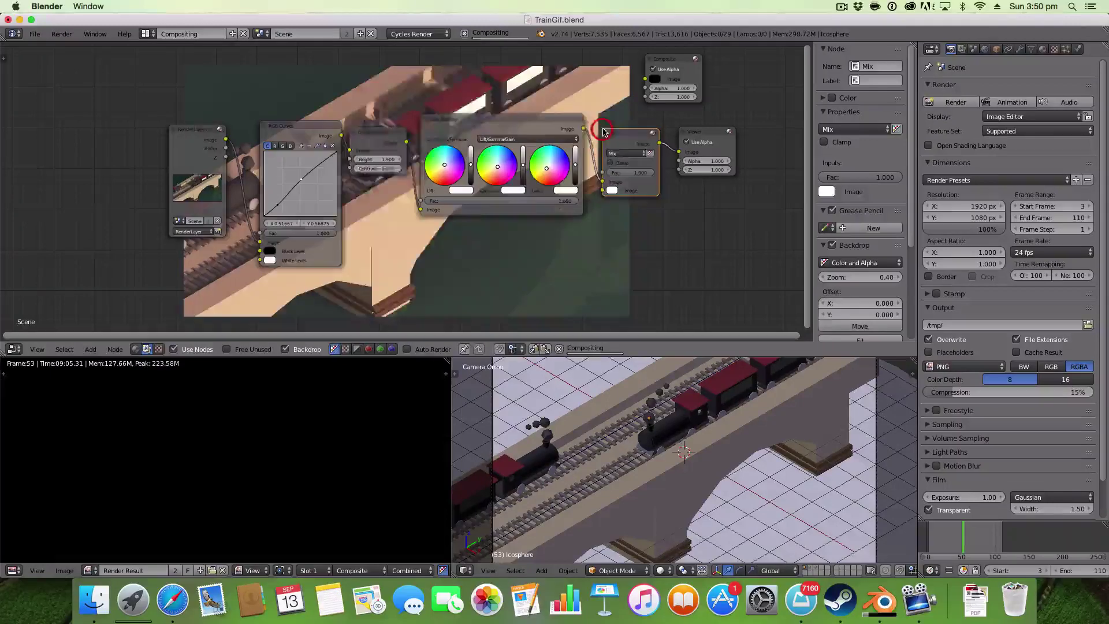
left_click(633, 153)
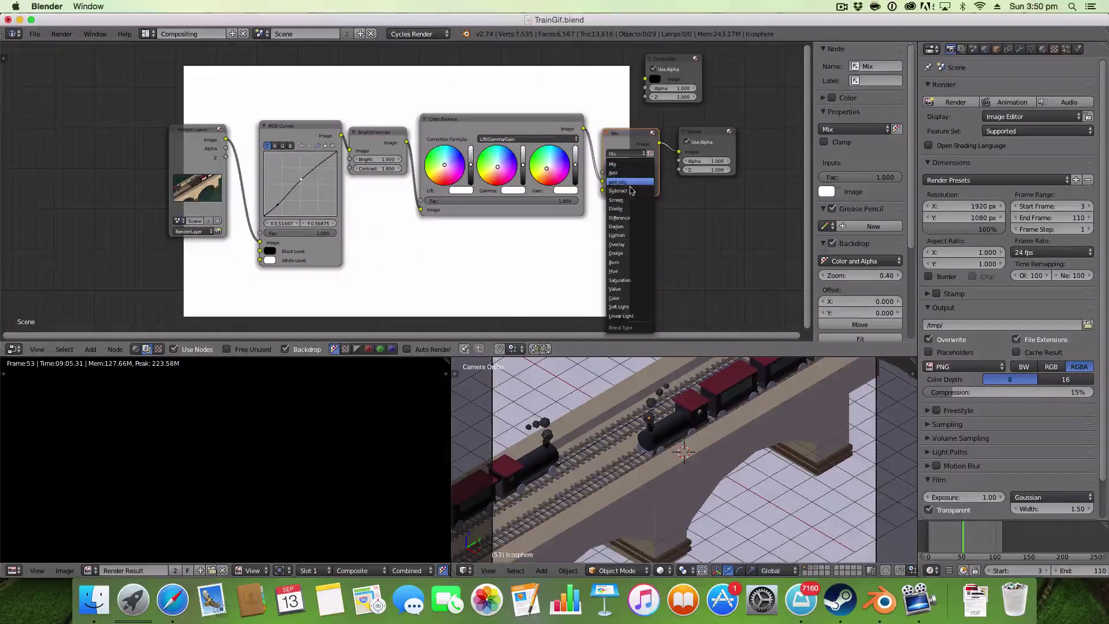
left_click(619, 244)
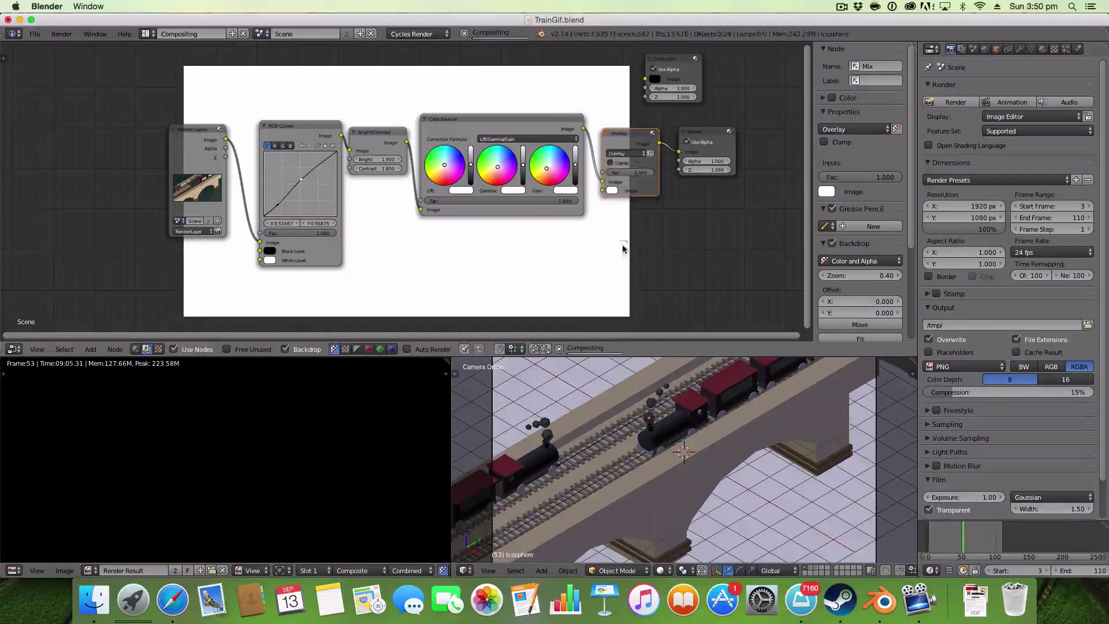
Step: Set the Overlay node's second image color to a saturated blue-violet and reduce its factor to 0.045
left_click(611, 190)
left_click_drag(651, 103, 669, 100)
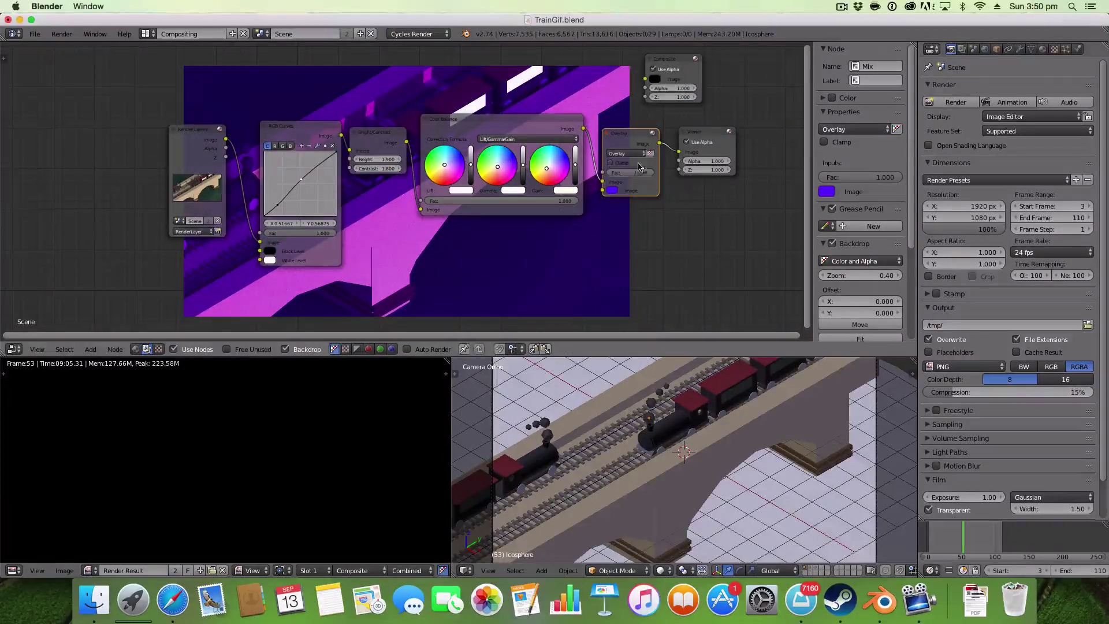
left_click_drag(631, 172, 665, 174)
scroll(645, 181, "up", 1)
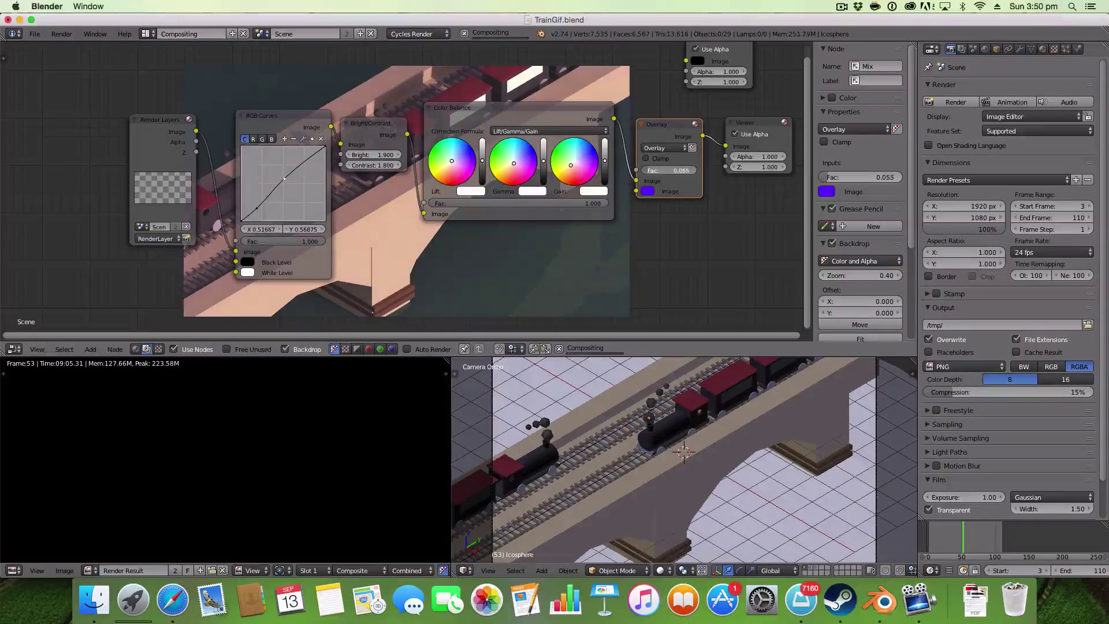
left_click_drag(665, 170, 663, 170)
Step: Try the Add blend type on the Mix node with a factor of 0, followed by 0.001
left_click(664, 148)
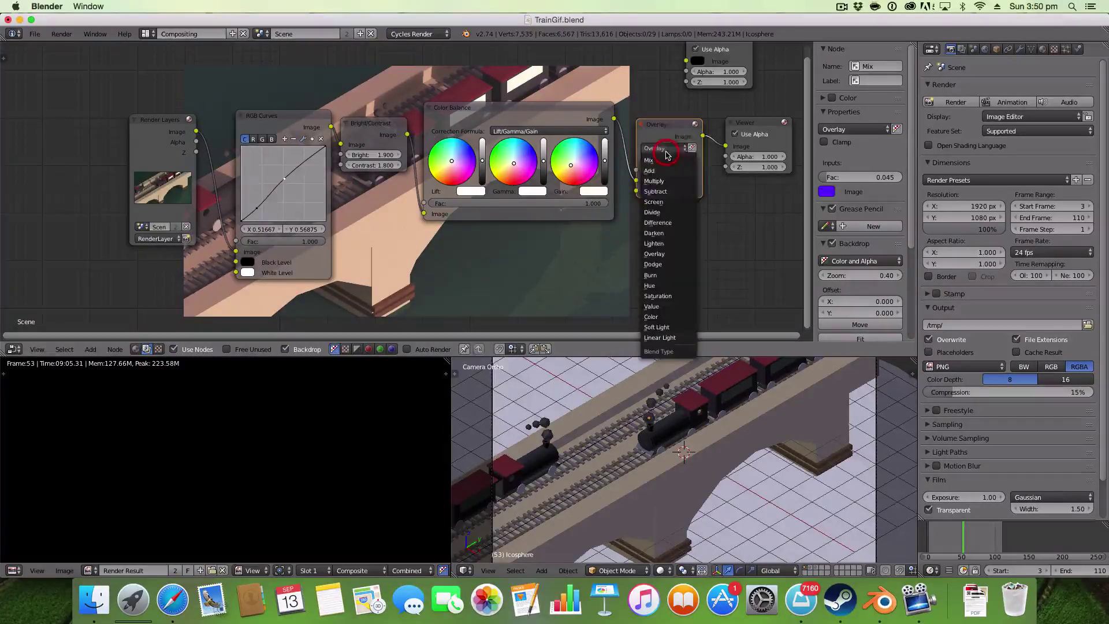
left_click(664, 148)
left_click(662, 159)
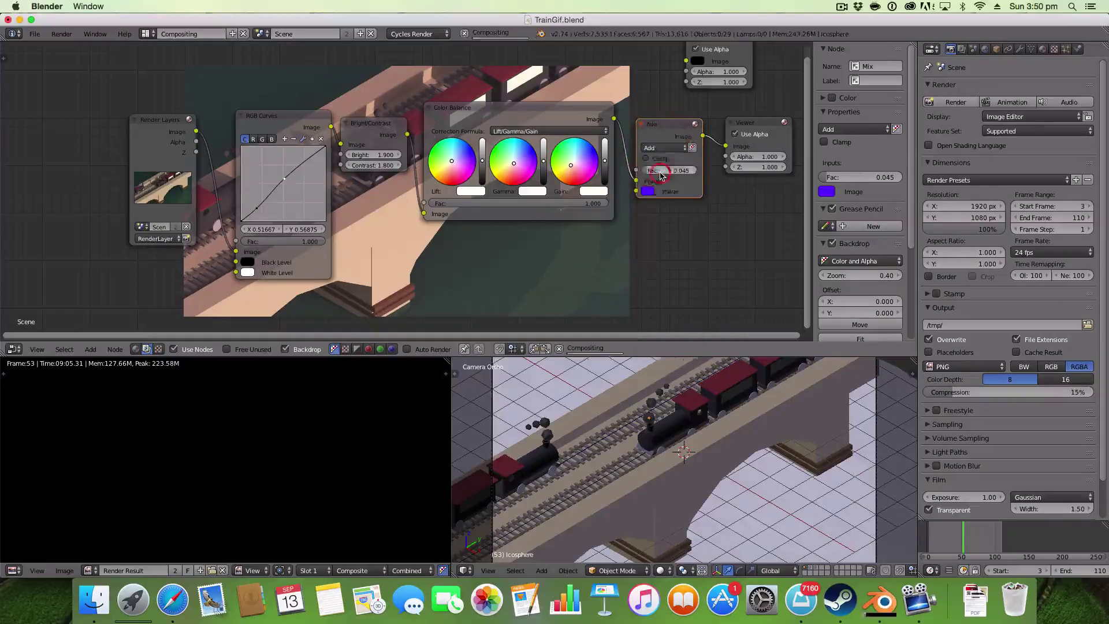
left_click_drag(665, 170, 660, 170)
left_click(690, 171)
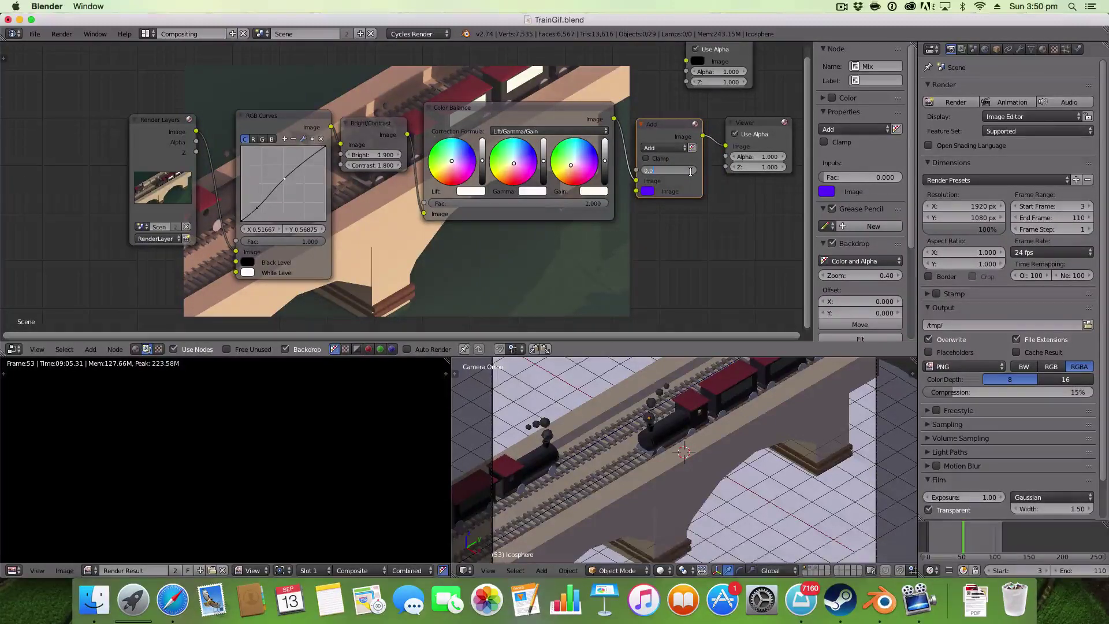
type("0")
key("Return")
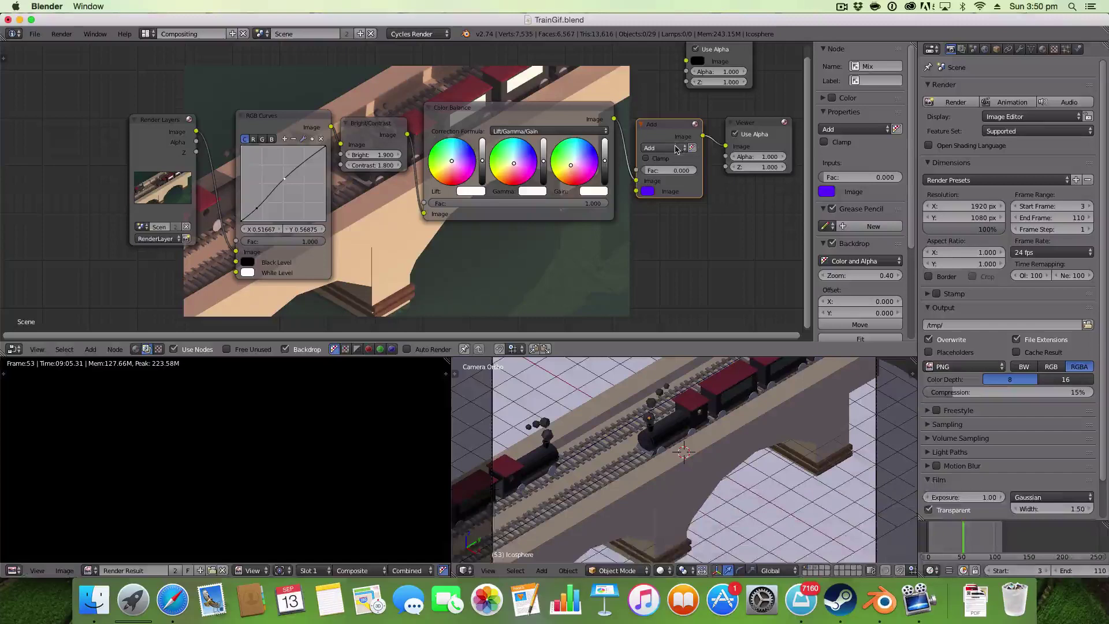
left_click(674, 171)
type("0")
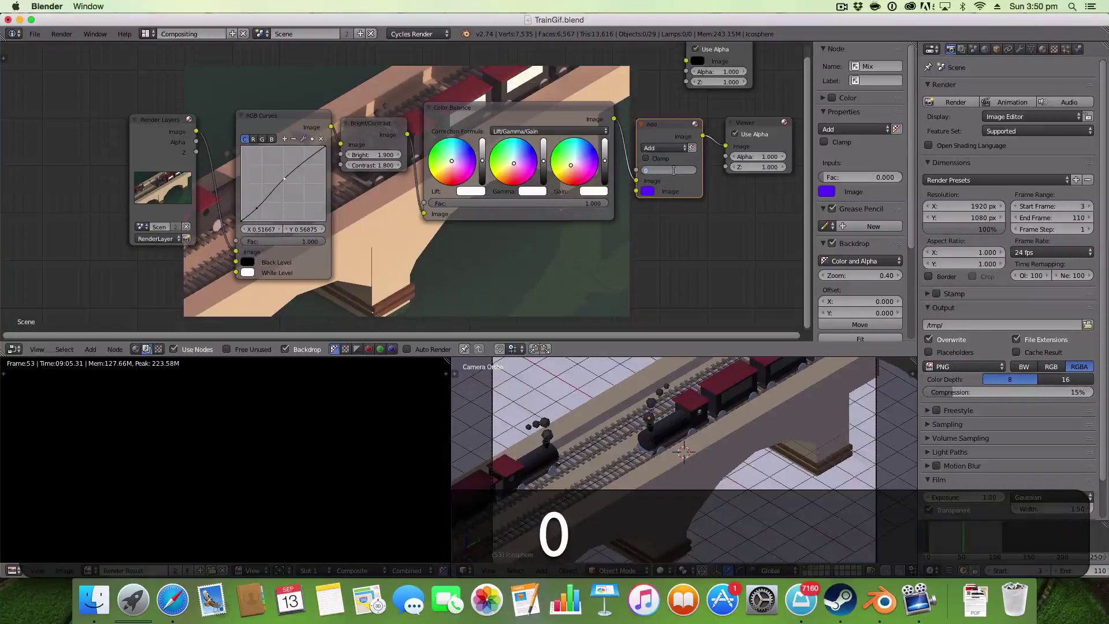
type(".001")
key("Return")
Step: Switch the Mix node's blend type to Overlay and set its factor to 0.192
left_click(670, 148)
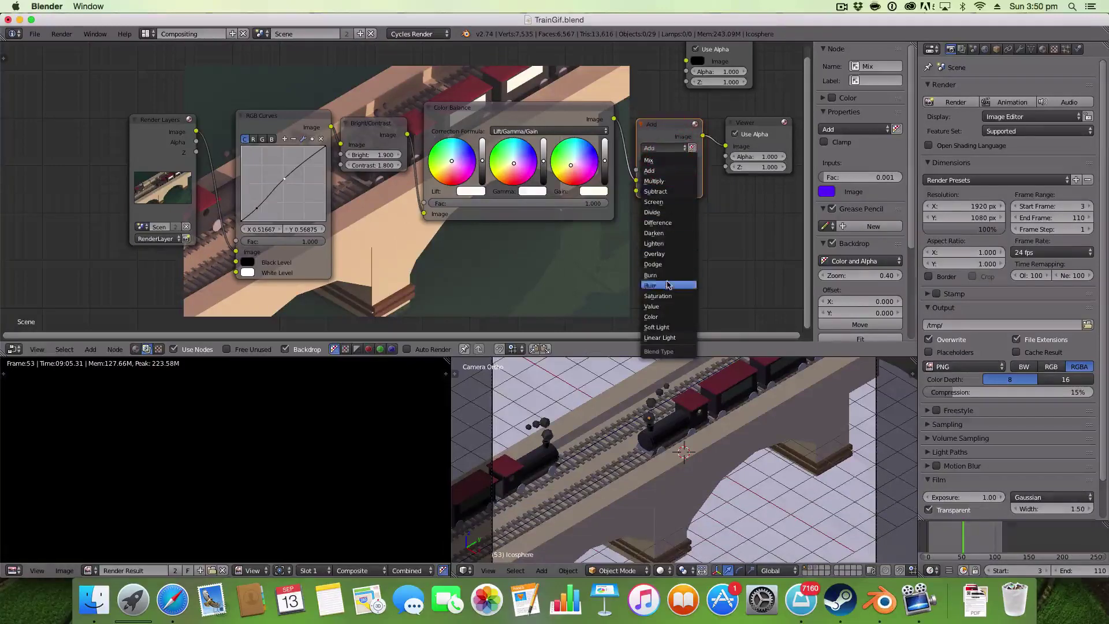
left_click(667, 254)
mouse_move(658, 172)
left_mouse_down()
mouse_move(693, 172)
mouse_move(651, 175)
left_mouse_up()
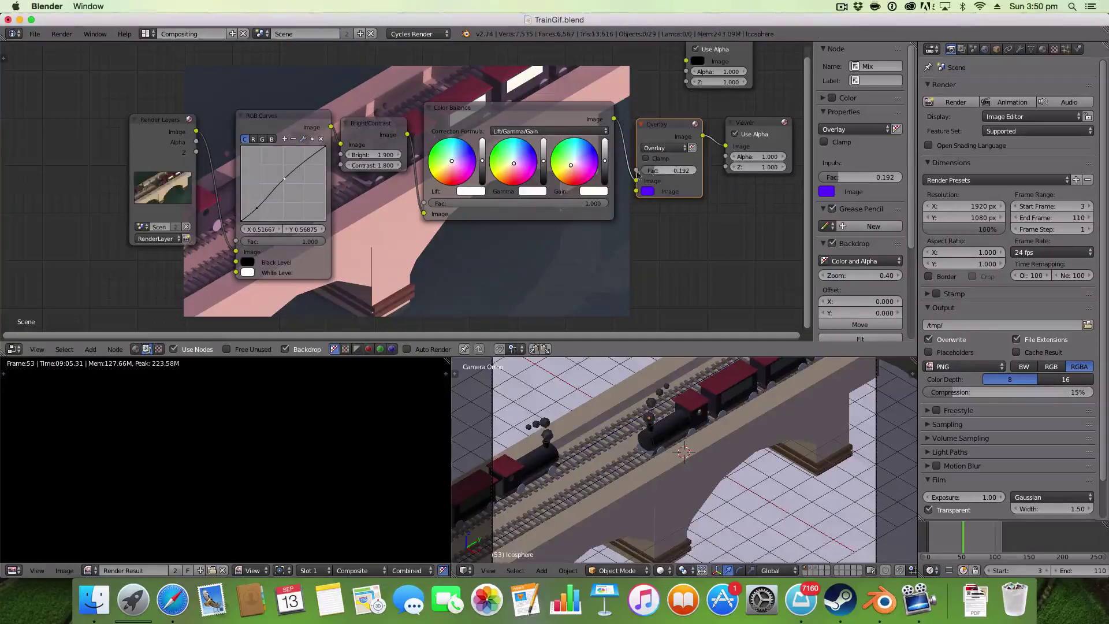
Step: Move the Color Balance node slightly upward and bring up the color nodes available to add
mouse_move(552, 120)
left_mouse_down()
mouse_move(537, 281)
mouse_move(533, 155)
mouse_move(547, 105)
left_mouse_up()
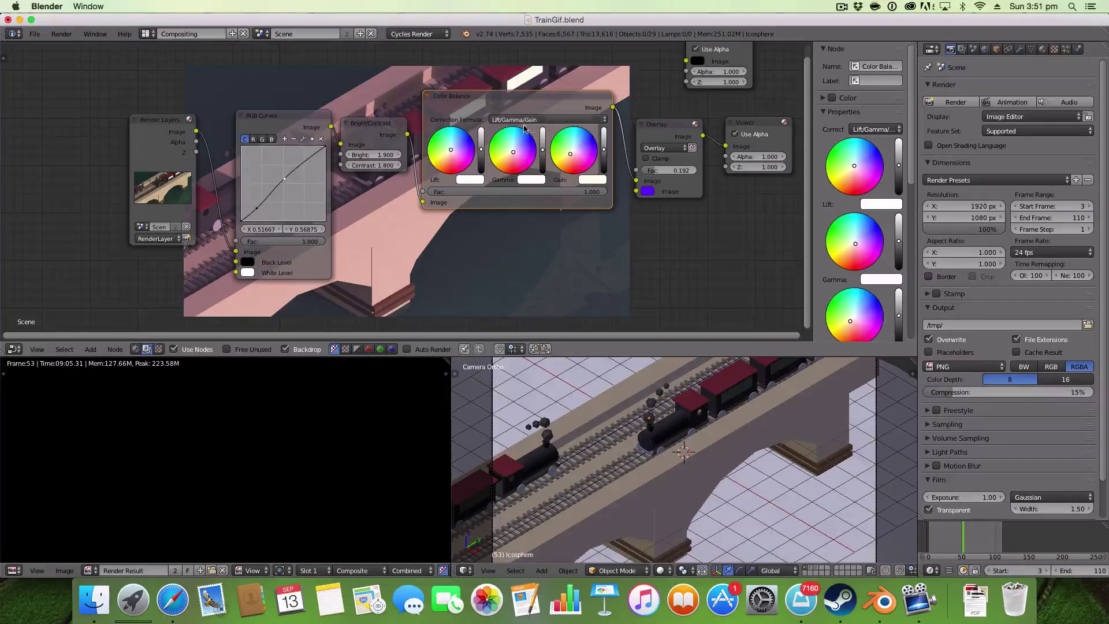
key("shift+a")
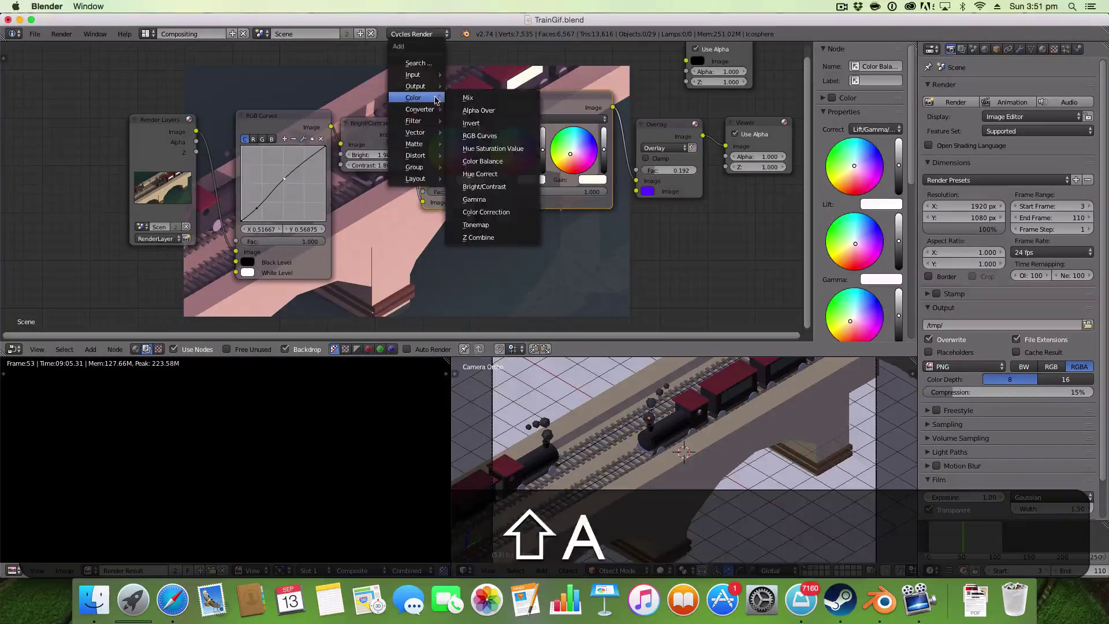
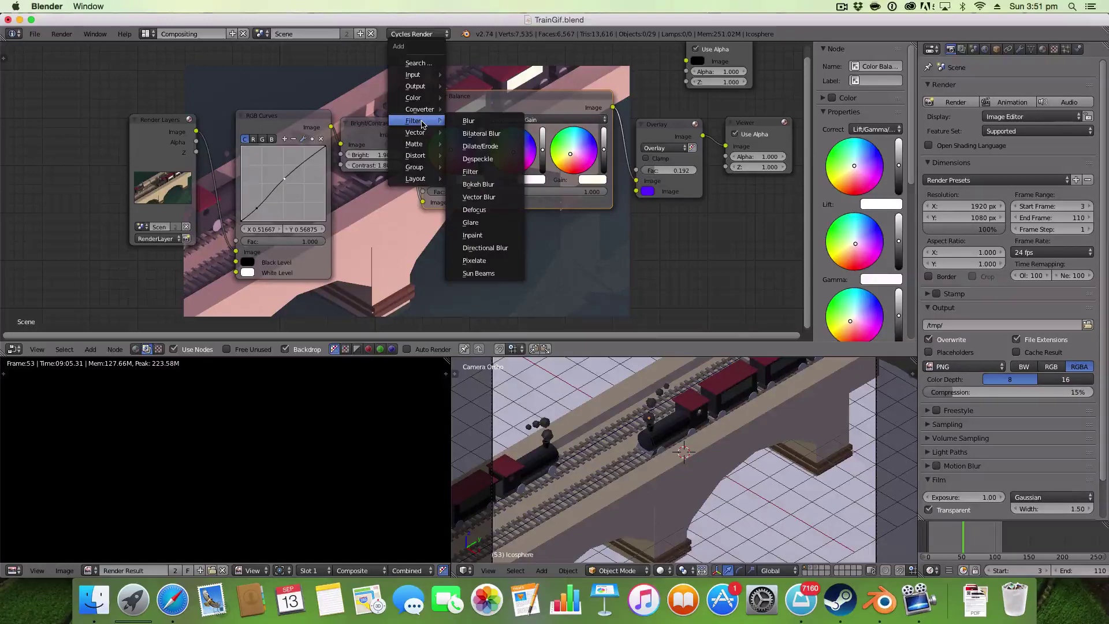
Step: Shift the Render Layers, RGB Curves, Bright/Contrast, Color Balance and Overlay nodes left to open a gap before the Viewer node
left_click(157, 119)
left_click_drag(157, 120, 51, 115)
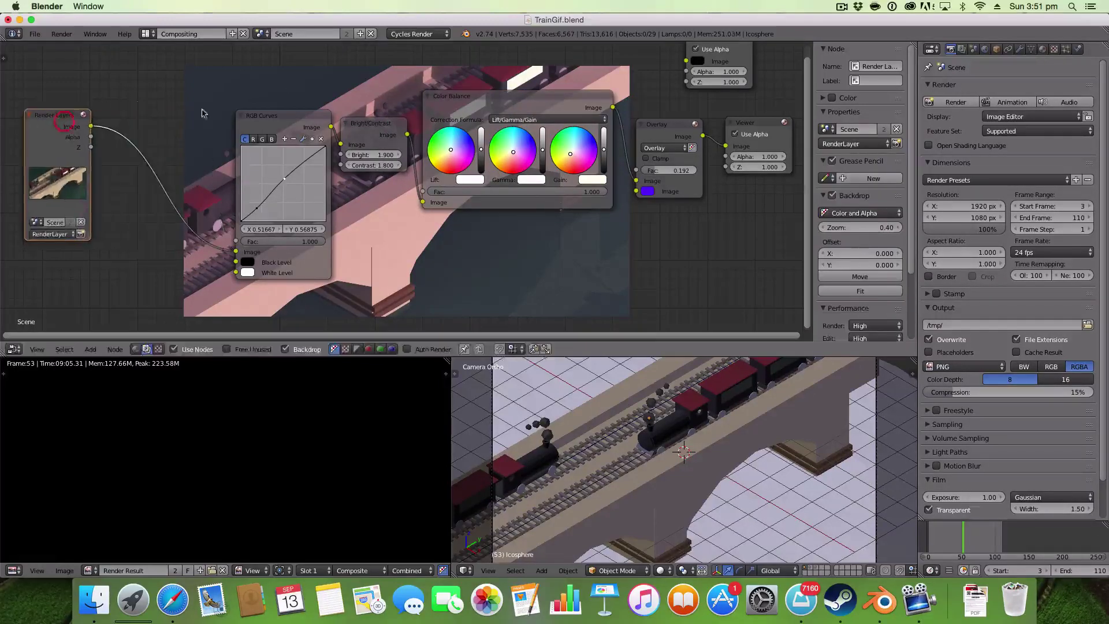
left_click_drag(266, 118, 166, 110)
left_click_drag(361, 123, 281, 125)
left_click_drag(545, 104, 465, 103)
left_click(670, 135)
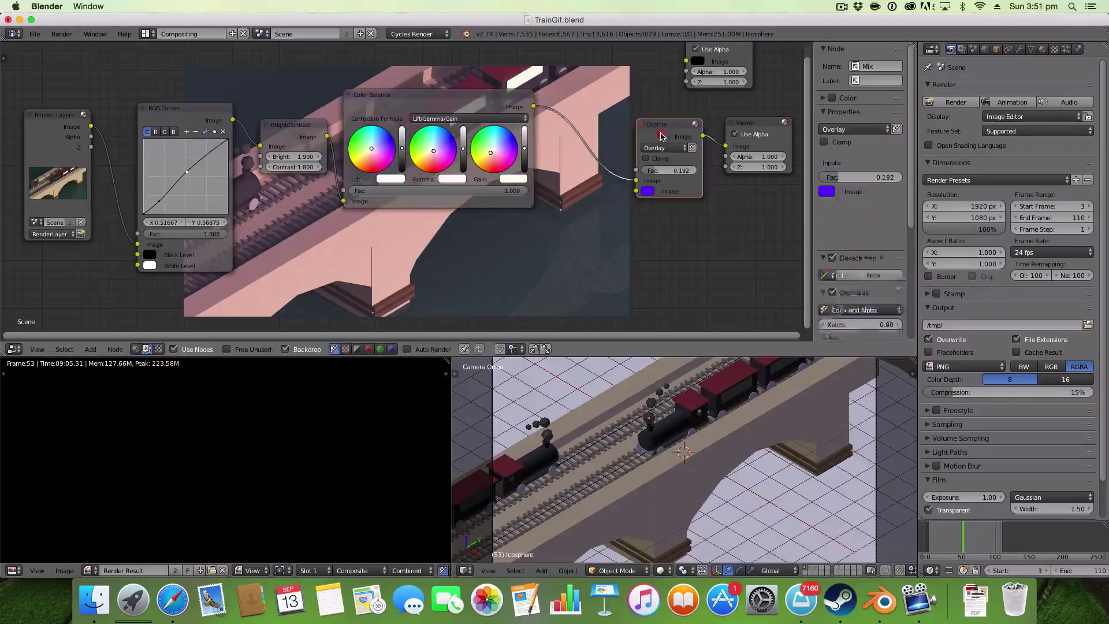
left_click_drag(670, 135, 578, 124)
Step: Insert a Glare filter node between the Overlay and Viewer nodes and set its glare type to Fog Glow
key("shift+a")
mouse_move(578, 123)
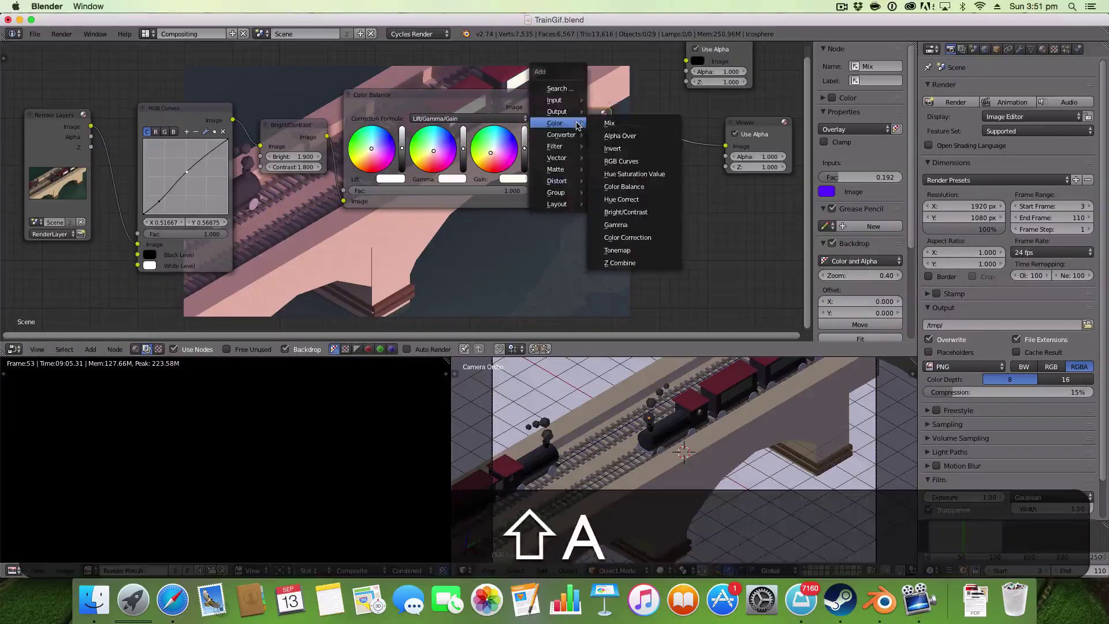
mouse_move(554, 147)
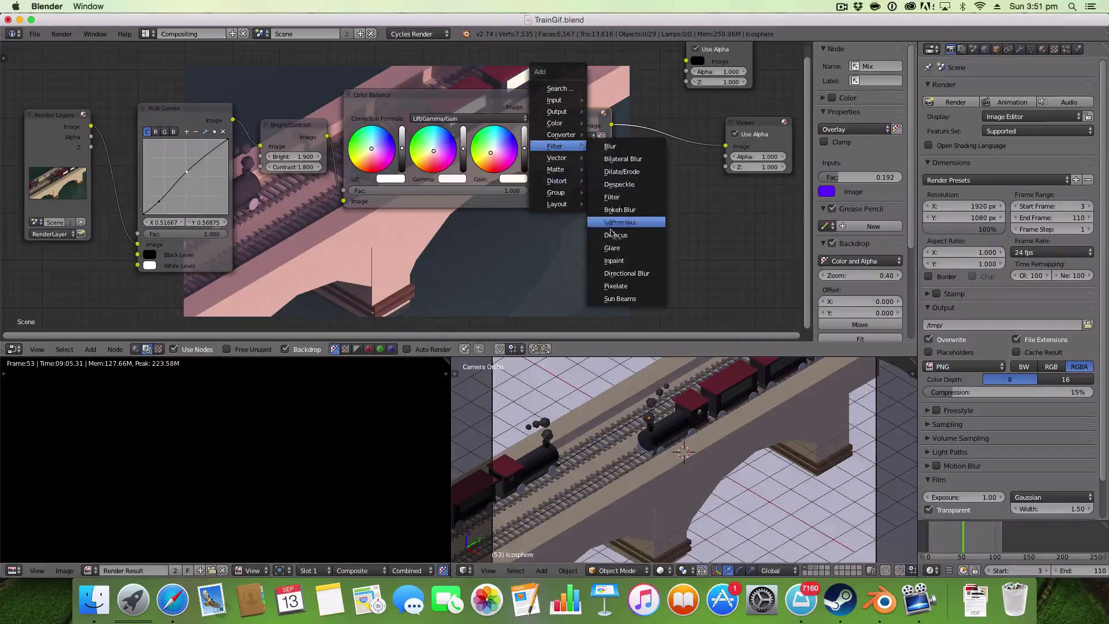
left_click(612, 248)
left_click(664, 130)
left_click(664, 125)
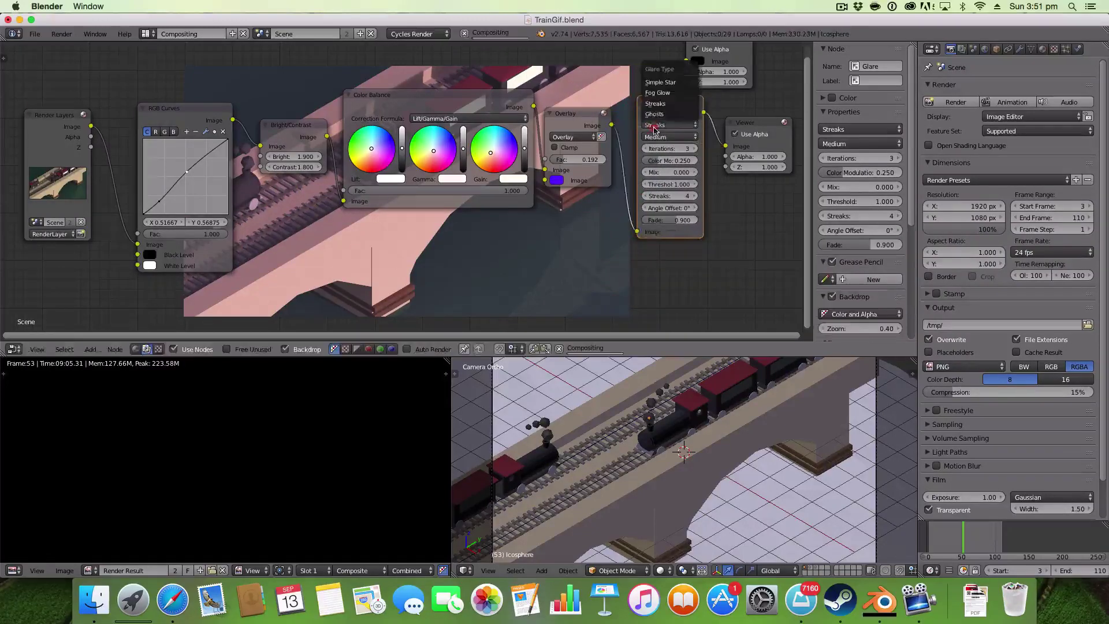
left_click(664, 92)
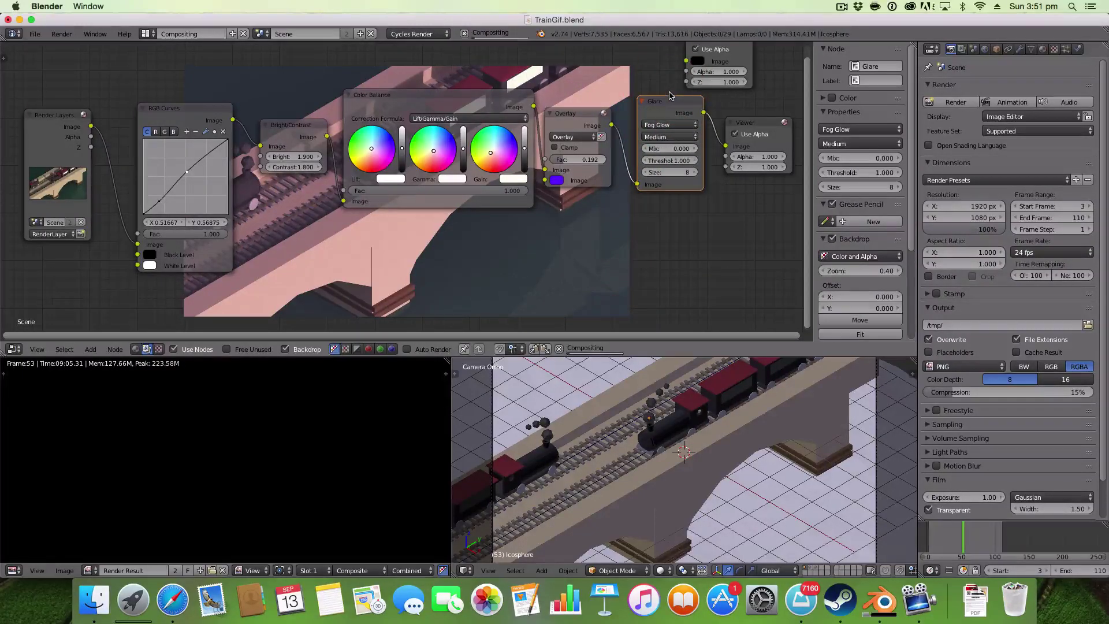
Step: Set the Glare node's Mix to 0.100, Threshold to 2.300 and Size to 9, trying a Mix of 0.500 on the way
left_click(693, 149)
left_click(693, 149)
left_click(693, 149)
left_click(694, 149)
left_click(694, 149)
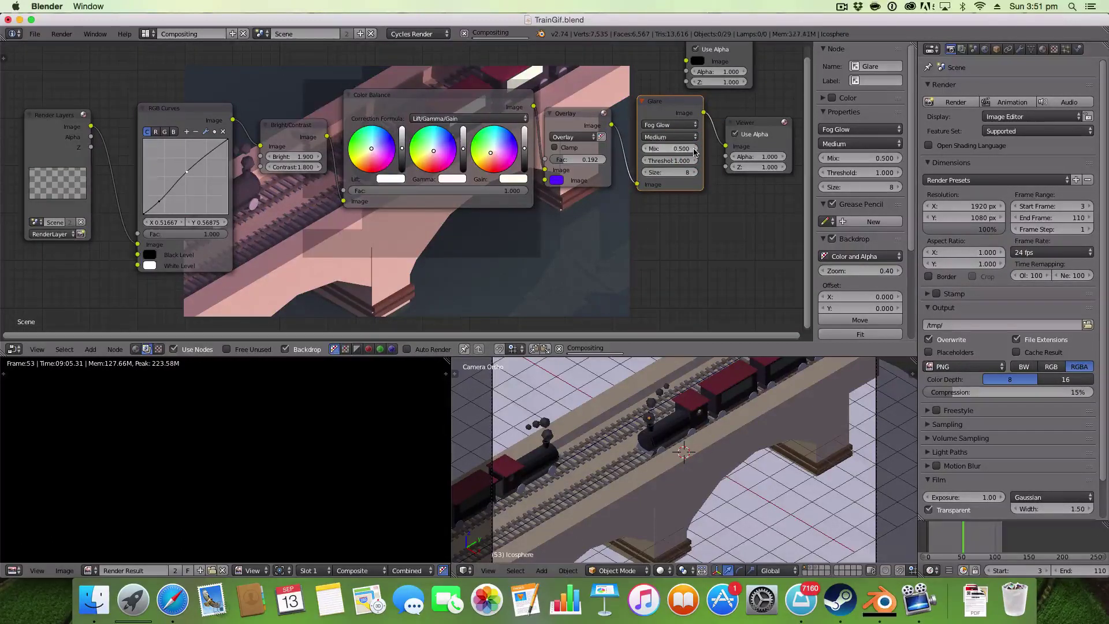
left_click(646, 149)
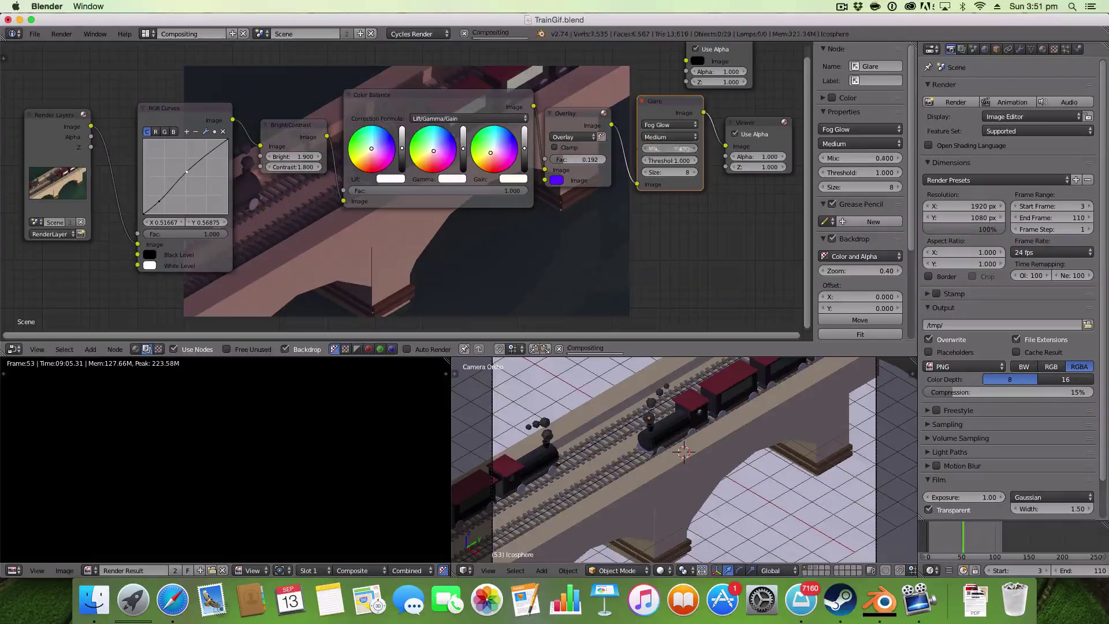
left_click(647, 149)
left_click(647, 149)
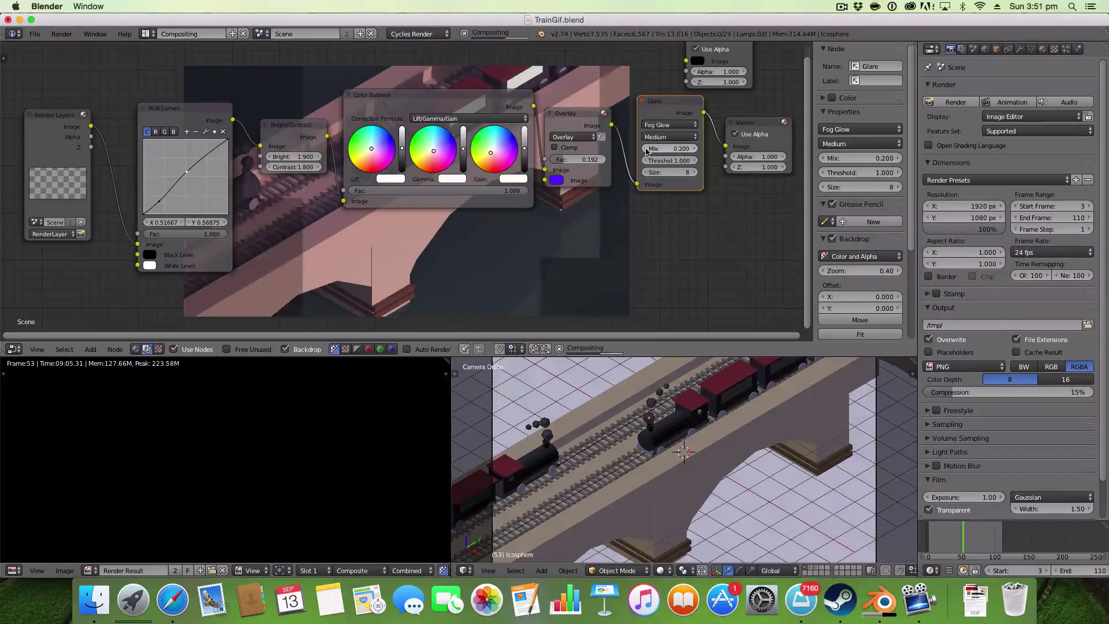
left_click(646, 149)
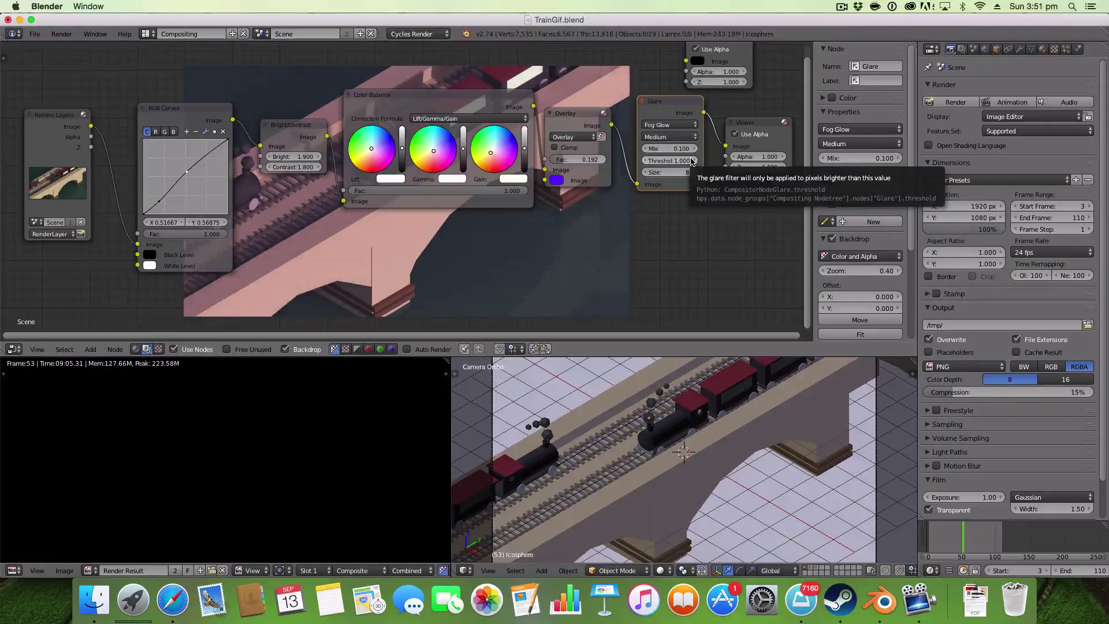
left_click(693, 160)
mouse_move(673, 165)
left_mouse_down()
mouse_move(710, 165)
mouse_move(662, 173)
left_mouse_up()
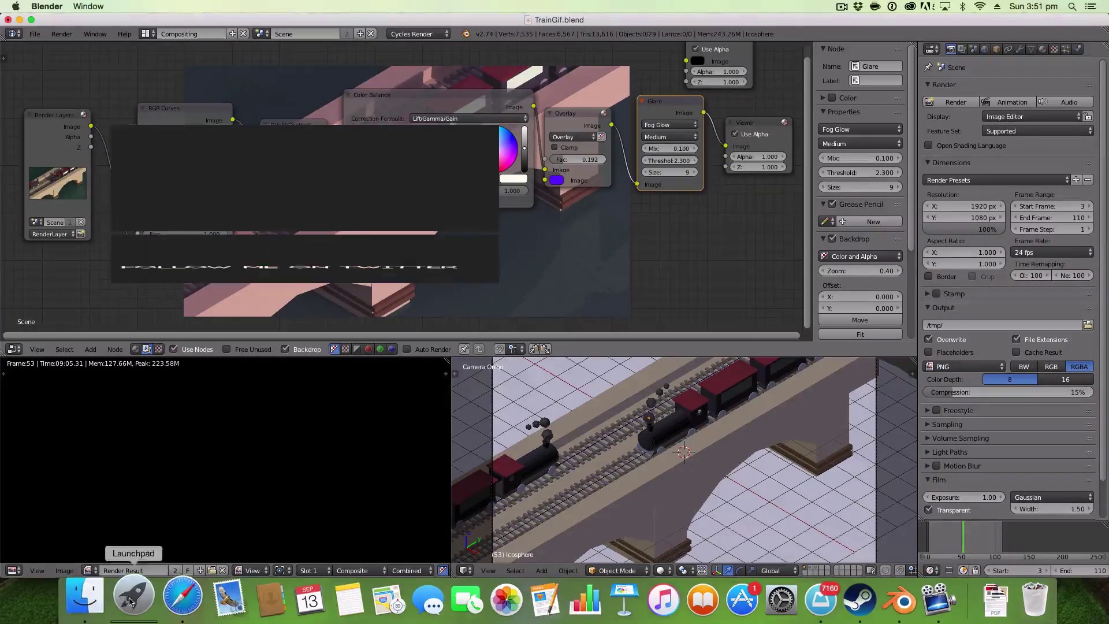
Step: Switch to Finder and open the Thumbnails folder under Movies, inside the 2015 and Youtube folders
left_click(94, 600)
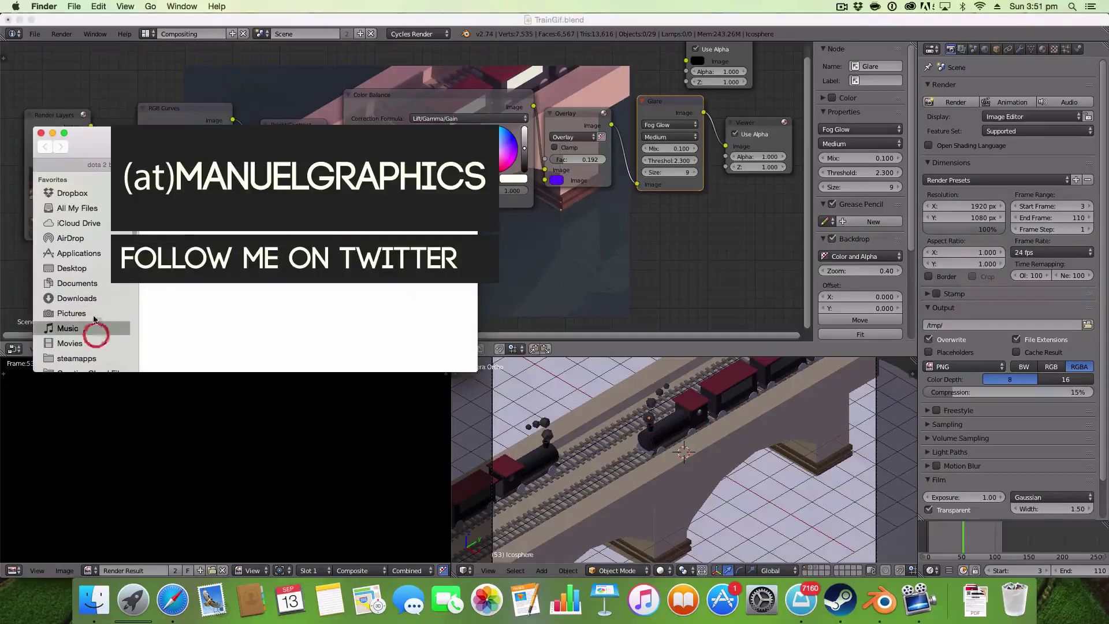
left_click(72, 313)
left_click(83, 344)
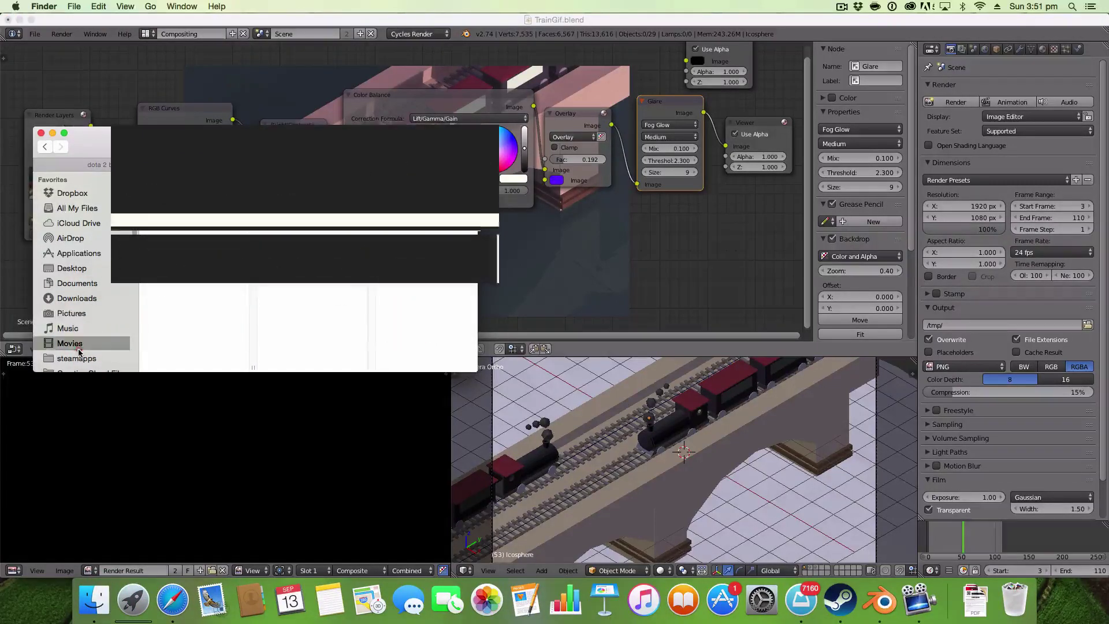
left_click(174, 177)
left_click(322, 178)
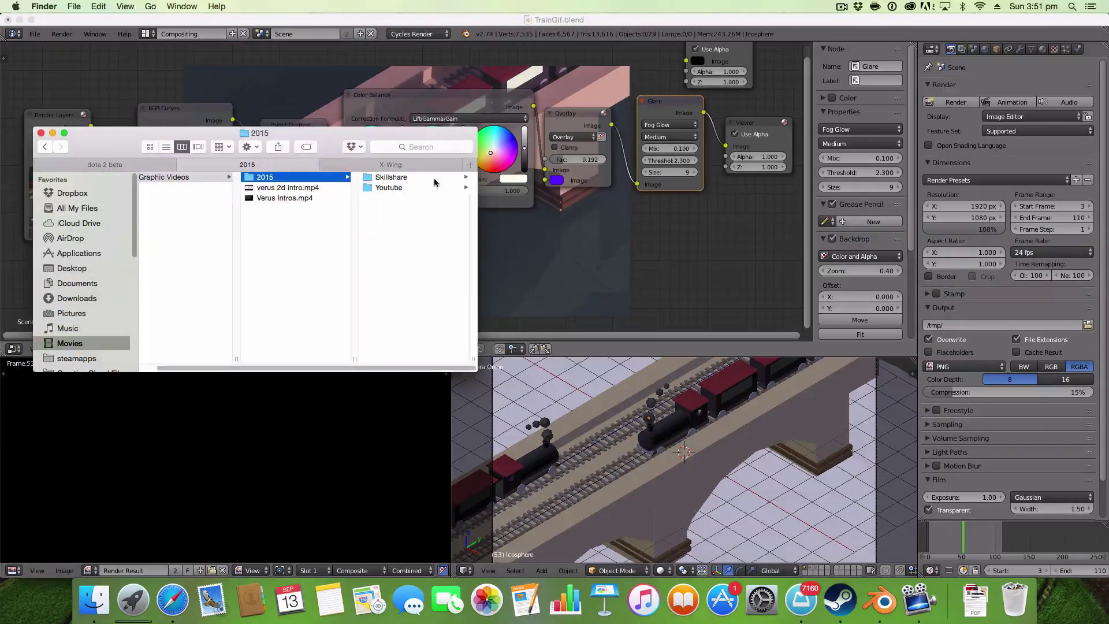
left_click(438, 186)
left_click(416, 187)
left_click(320, 177)
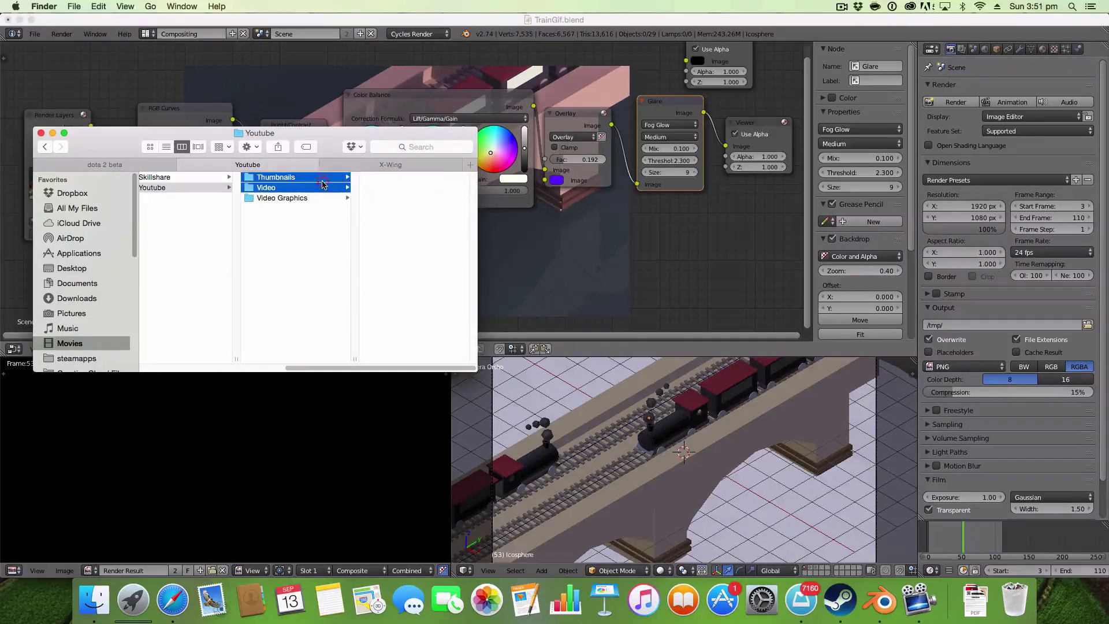
left_click(303, 198)
left_click(293, 177)
Step: Preview Chair(Blender).png at large size to examine its glow and color grading
left_click(409, 250)
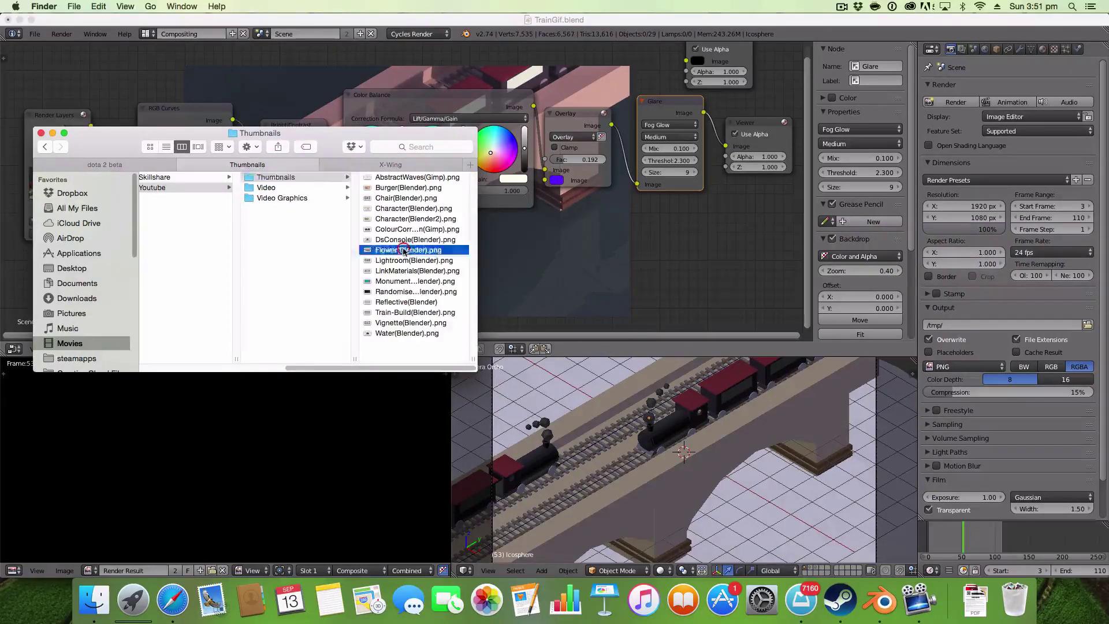
left_click(267, 218)
left_click(274, 198)
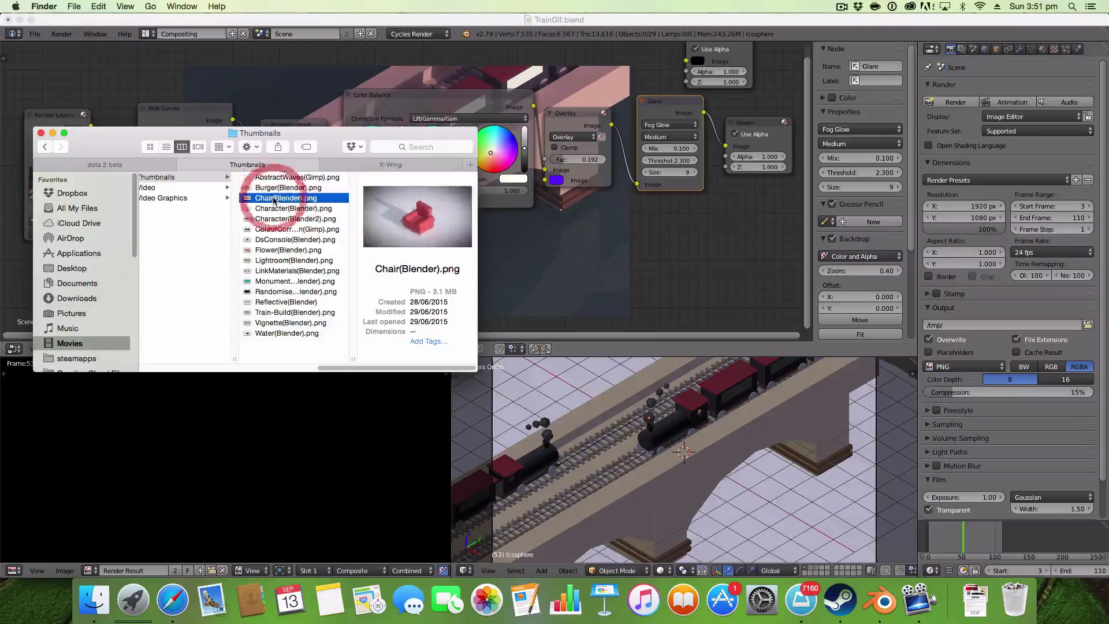
key("space")
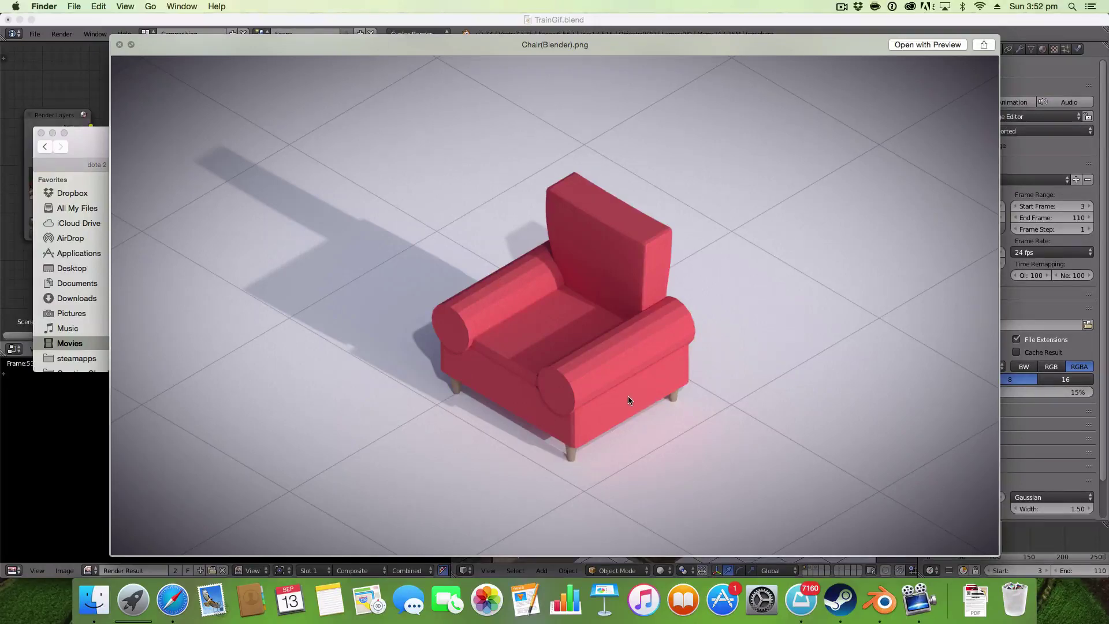
key("space")
Step: Look through the large previews of the other thumbnails from Character(Blender).png to Water(Blender).png as color grading examples
key("Down")
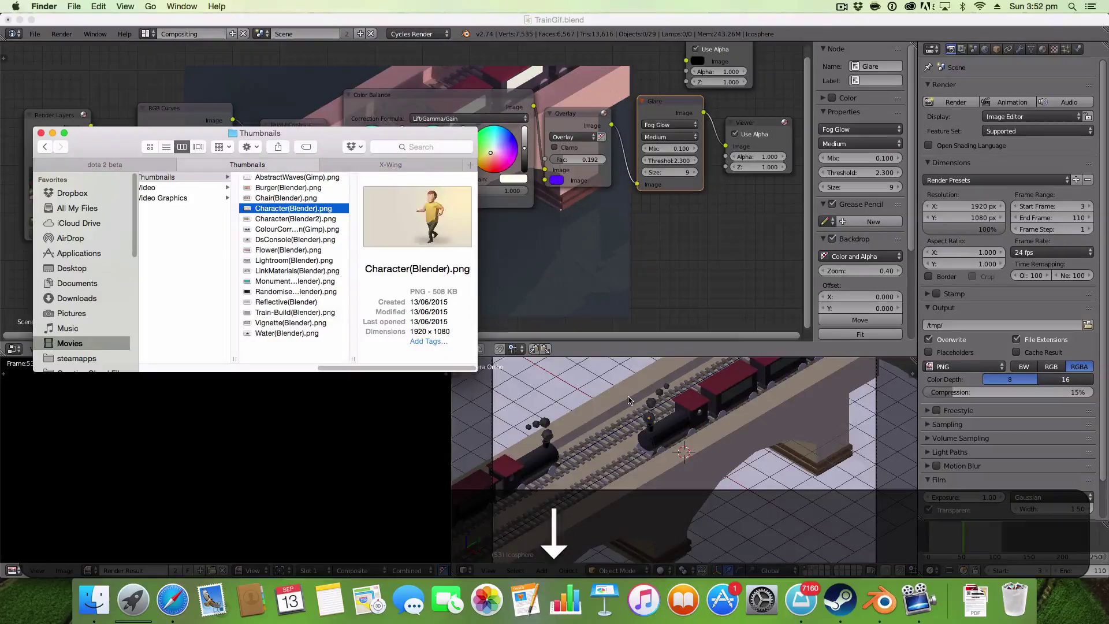
key("space")
key("Down")
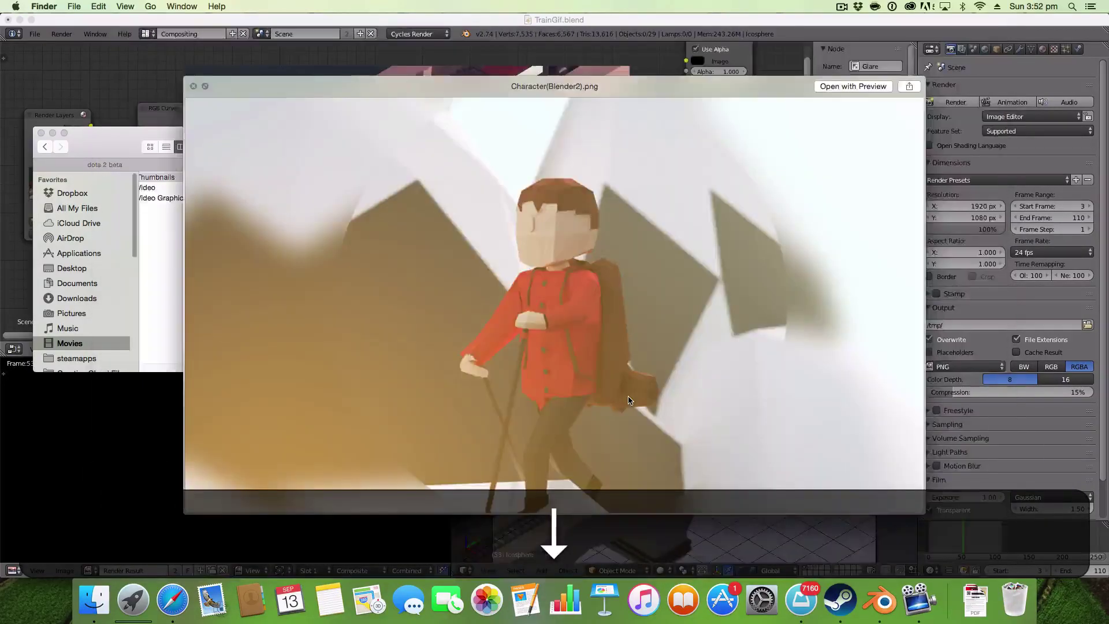
key("Down")
key("Down")
key("Down")
key("Down")
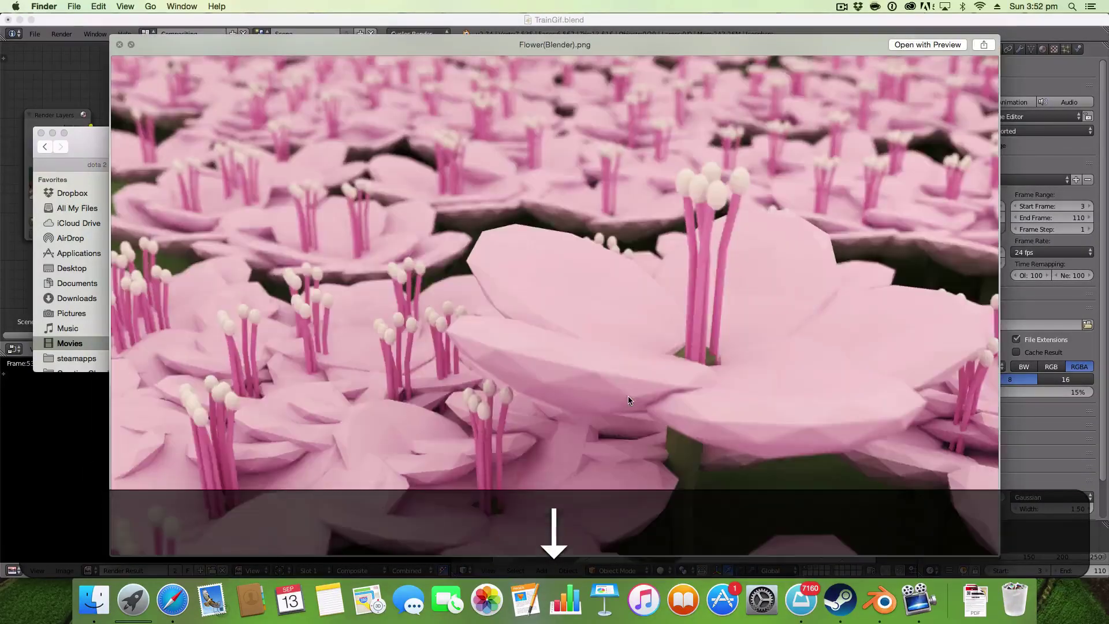
key("Down")
key("Down")
key("Down")
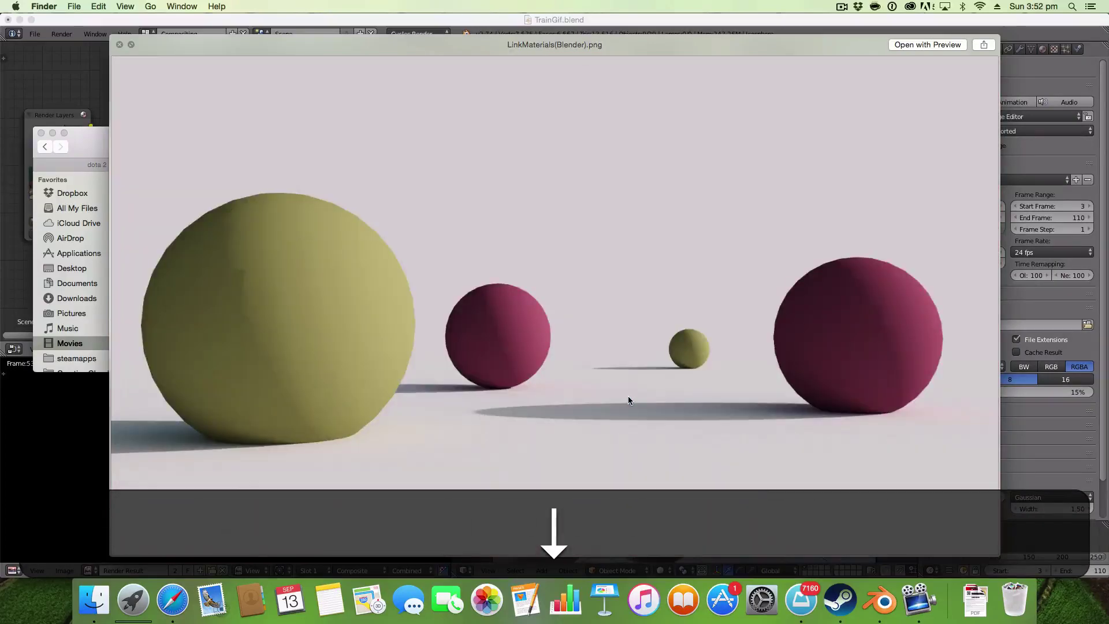
key("Up")
key("Down")
key("Down")
key("Down")
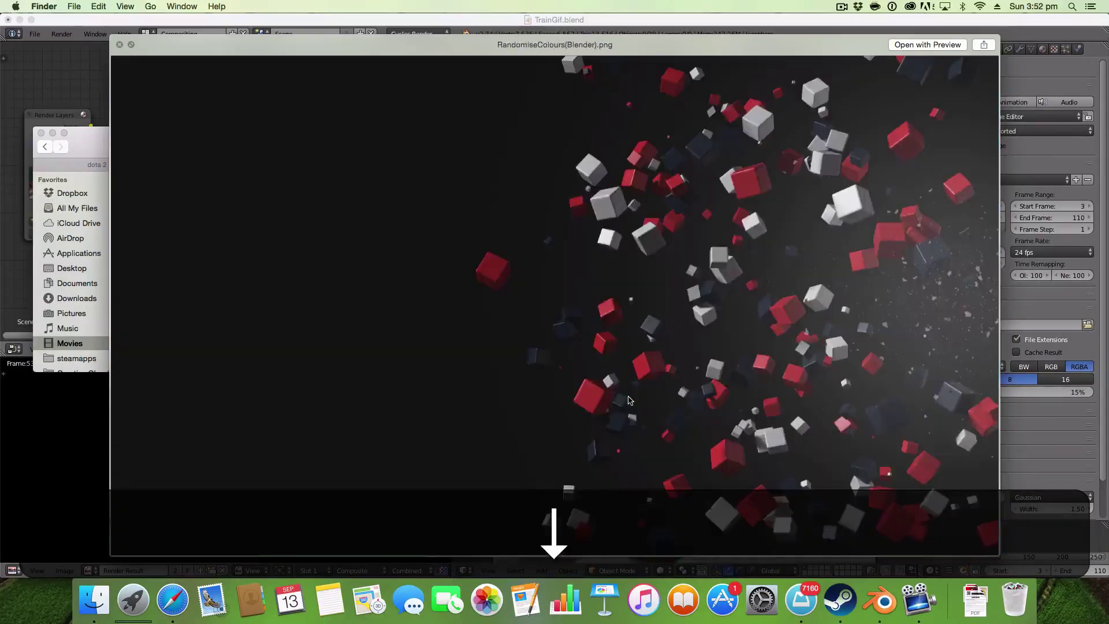
key("Down")
key("Down")
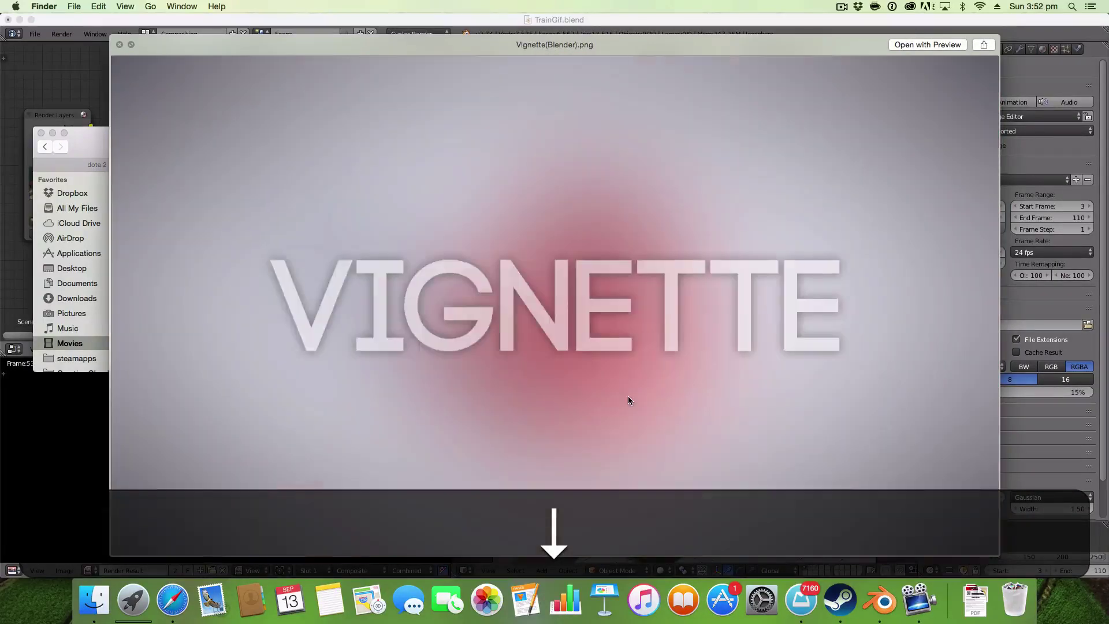
key("Down")
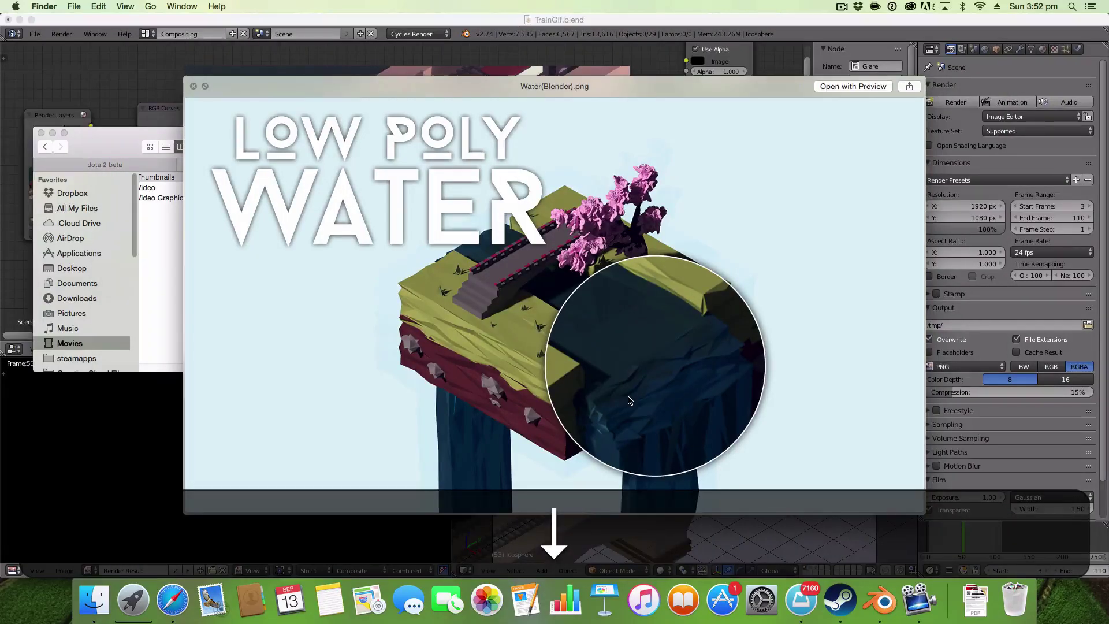
key("space")
Step: Switch back to Blender and review the compositing node chain from Render Layers through Glare to Viewer
left_click(543, 15)
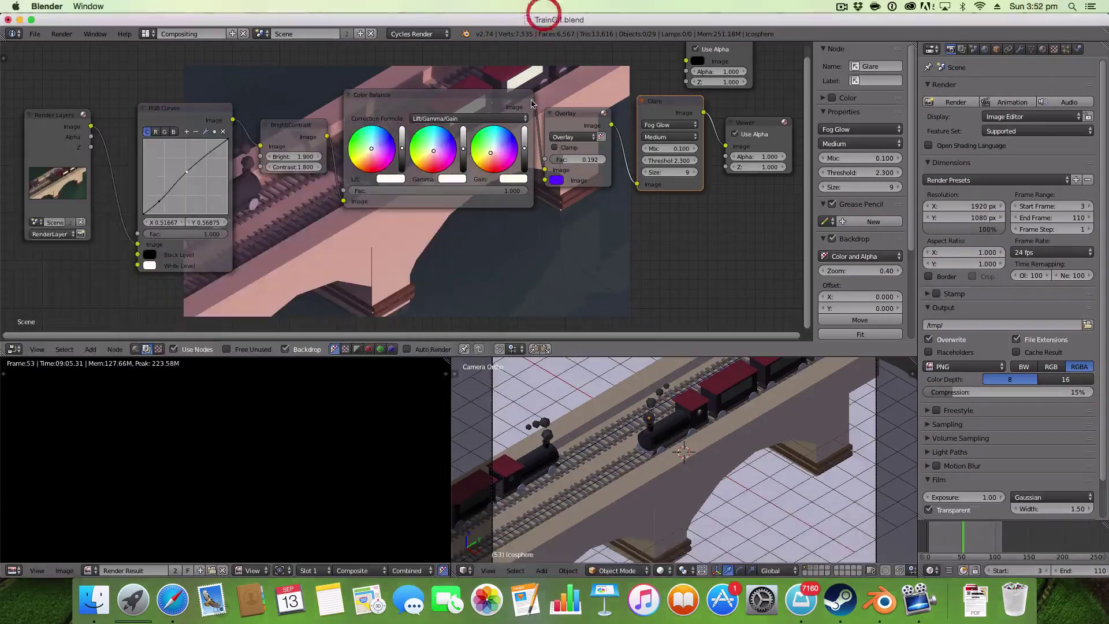
scroll(514, 204, "up", 6)
scroll(516, 207, "down", 7)
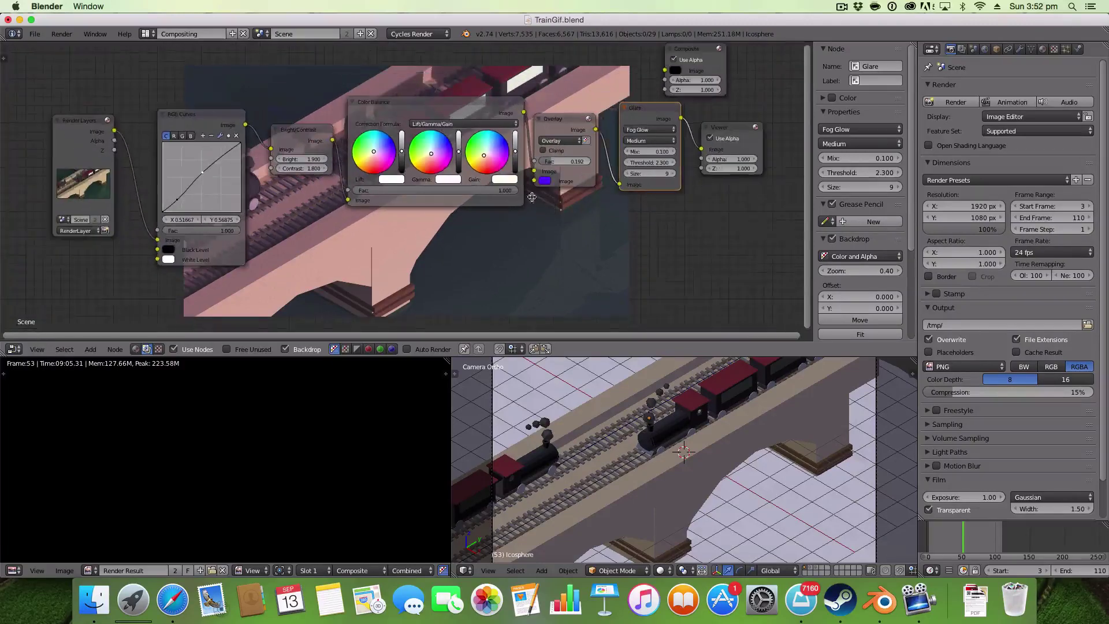
left_click(649, 129)
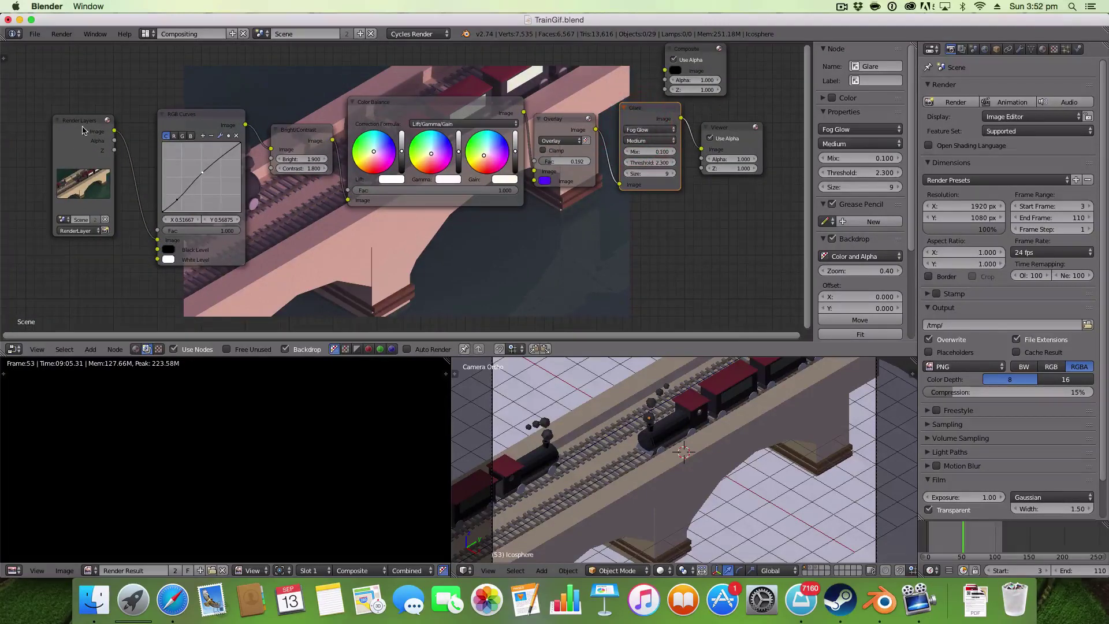